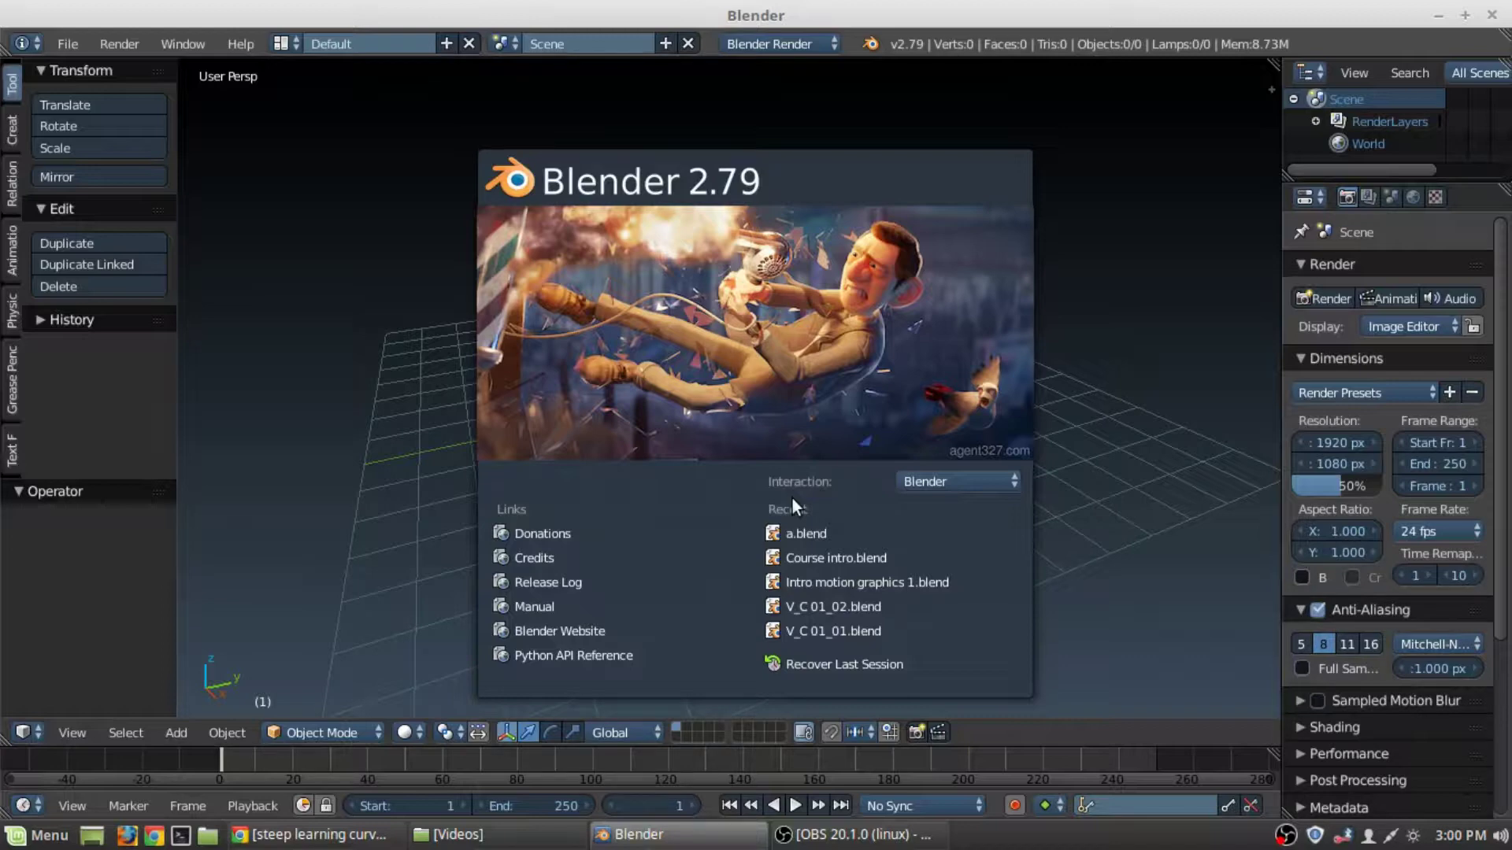
Look at the interaction presets on the splash screen and close the splash screen
left_click(932, 482)
left_click(1134, 196)
left_click(1132, 189)
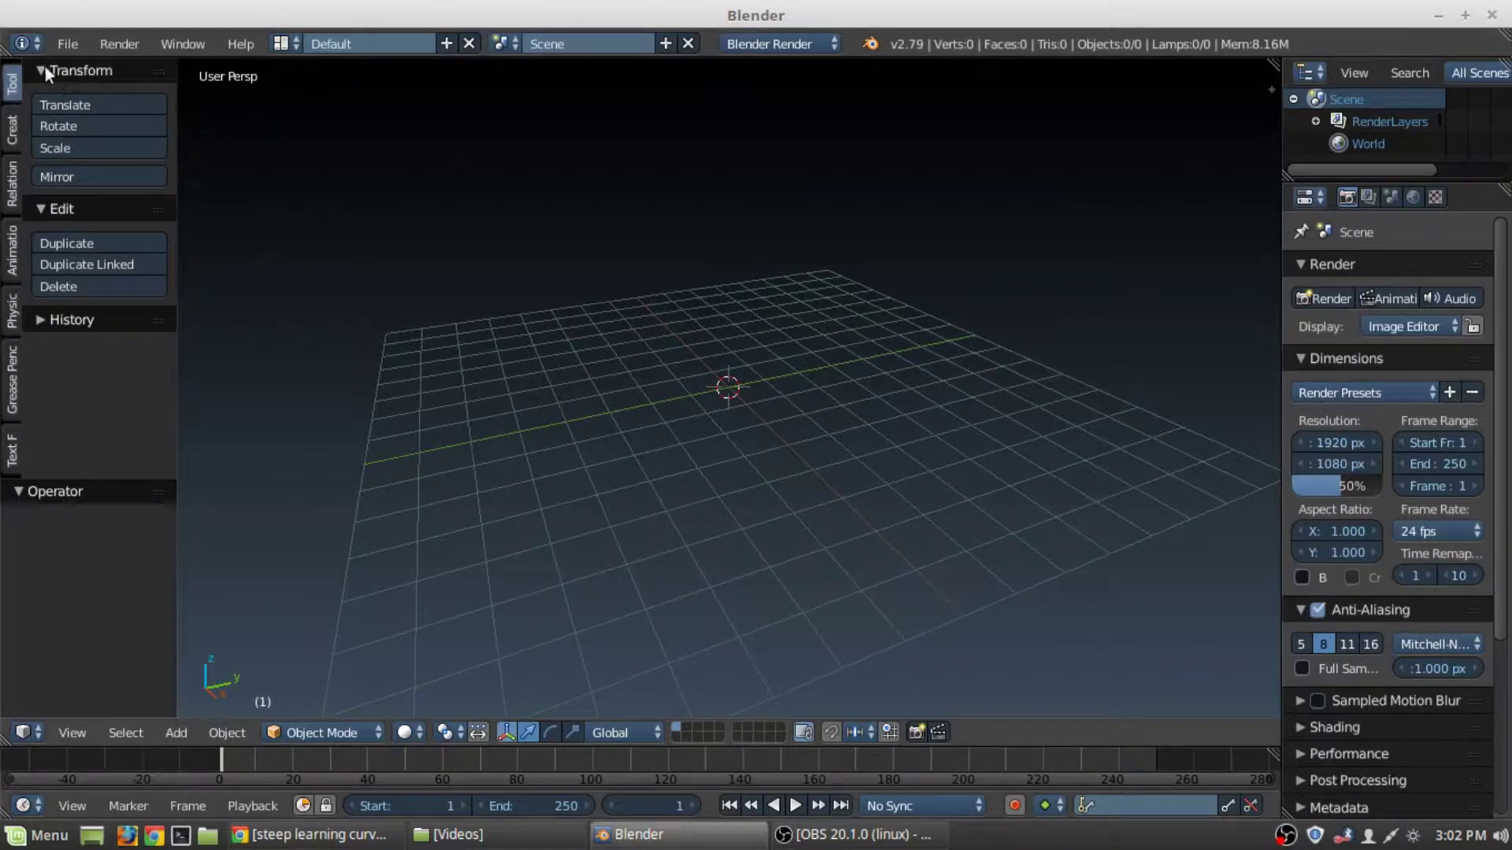
Bring the splash screen back up and dismiss it
left_click(237, 45)
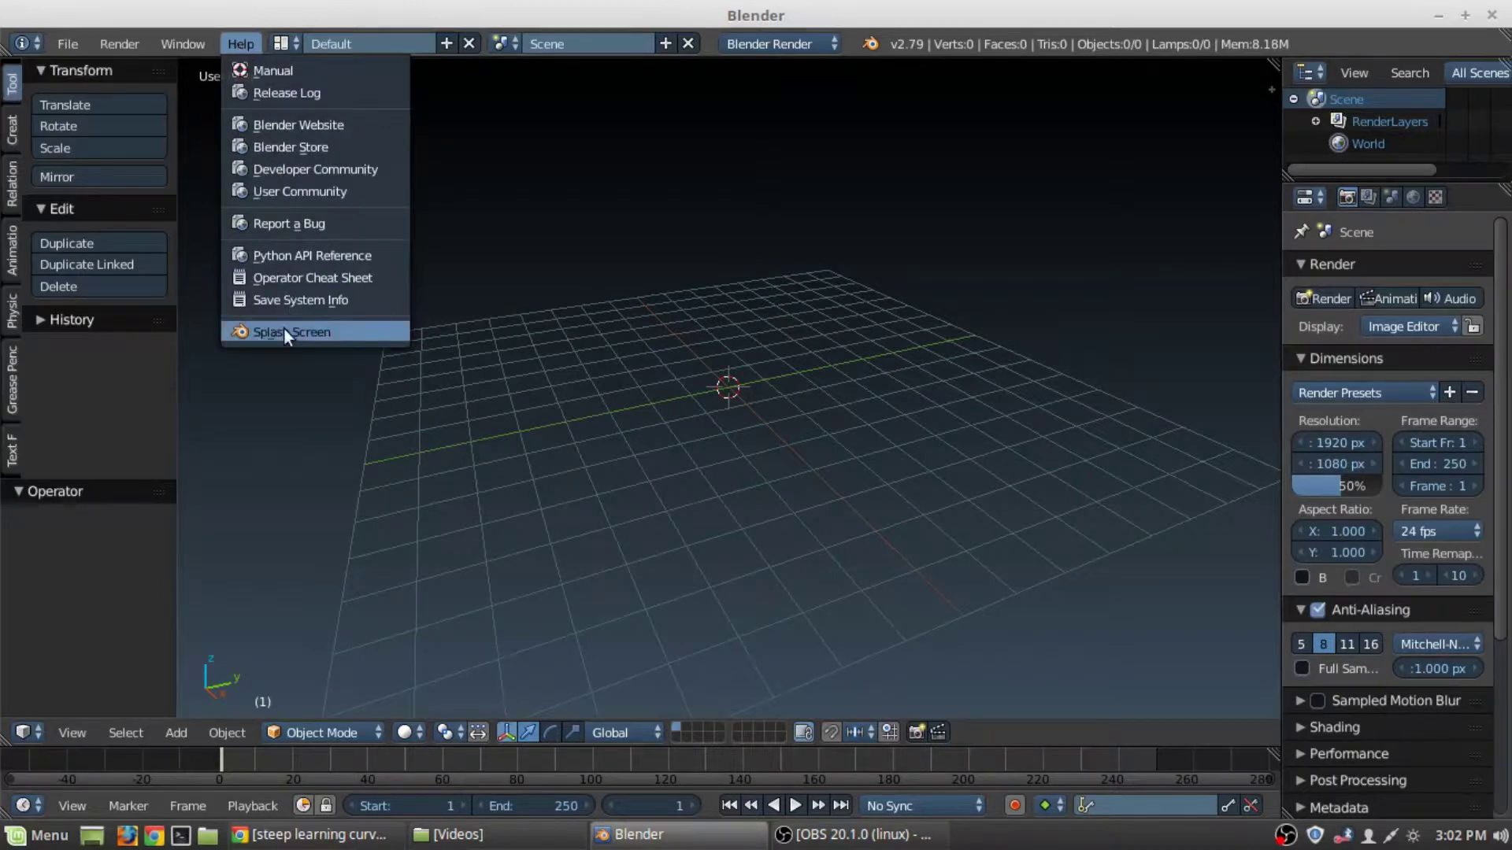
left_click(869, 47)
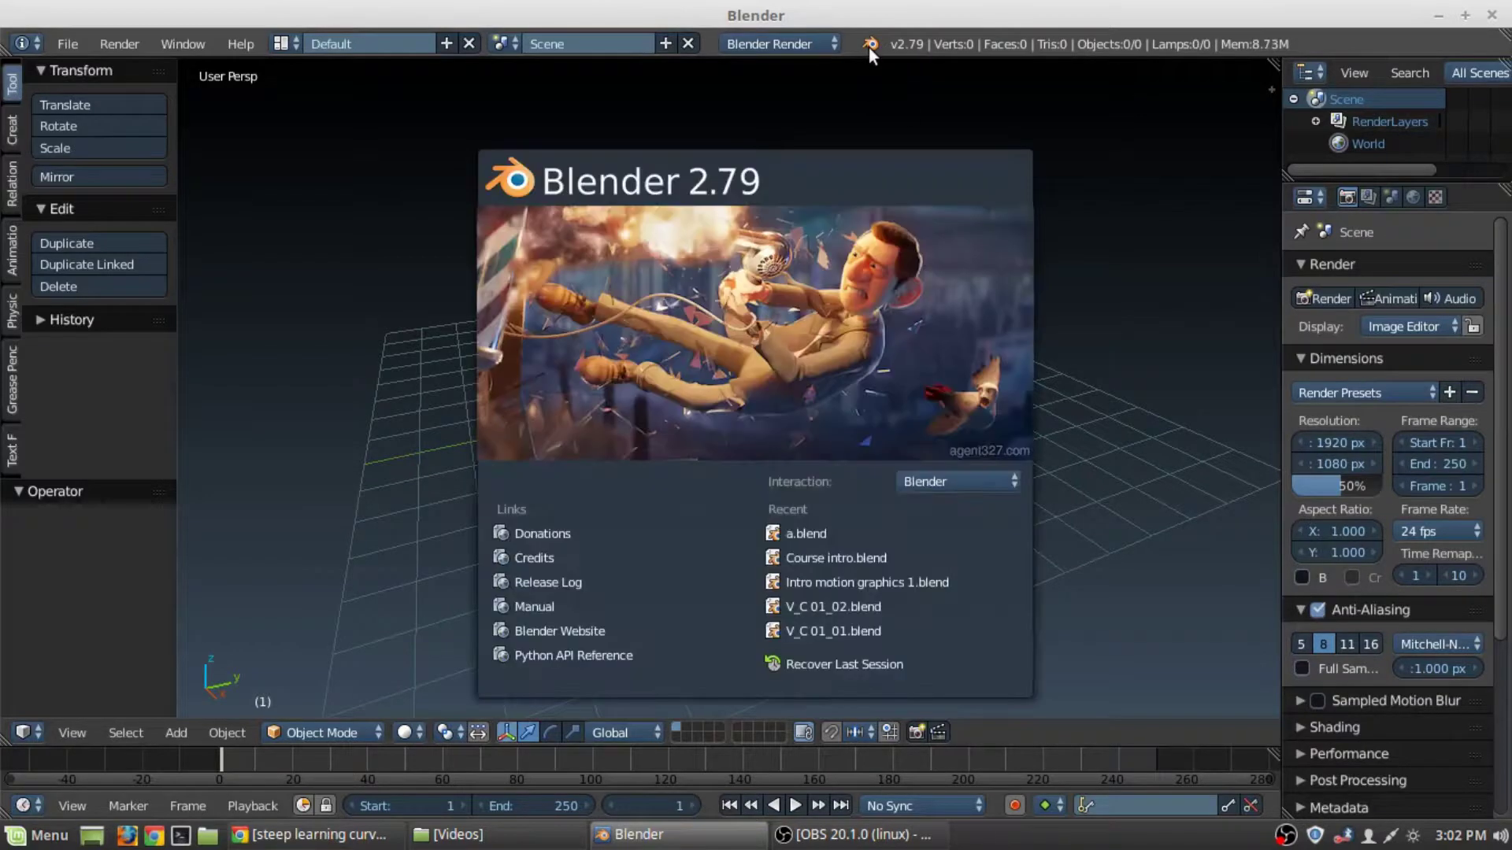
left_click(1169, 281)
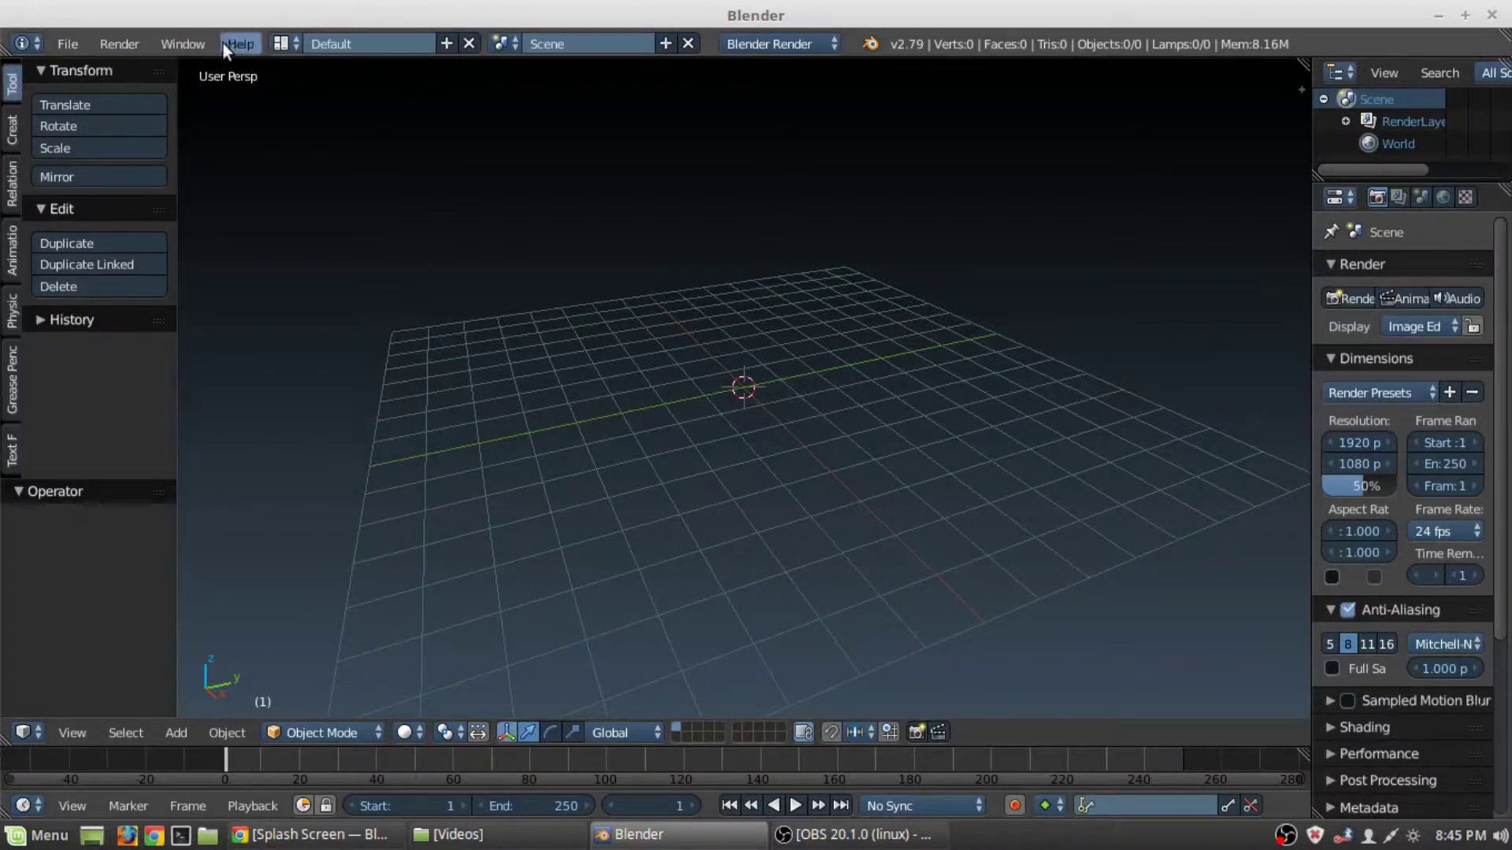
Look over the available screen layouts, and enlarge the Info area before collapsing it back to its header
left_click(281, 42)
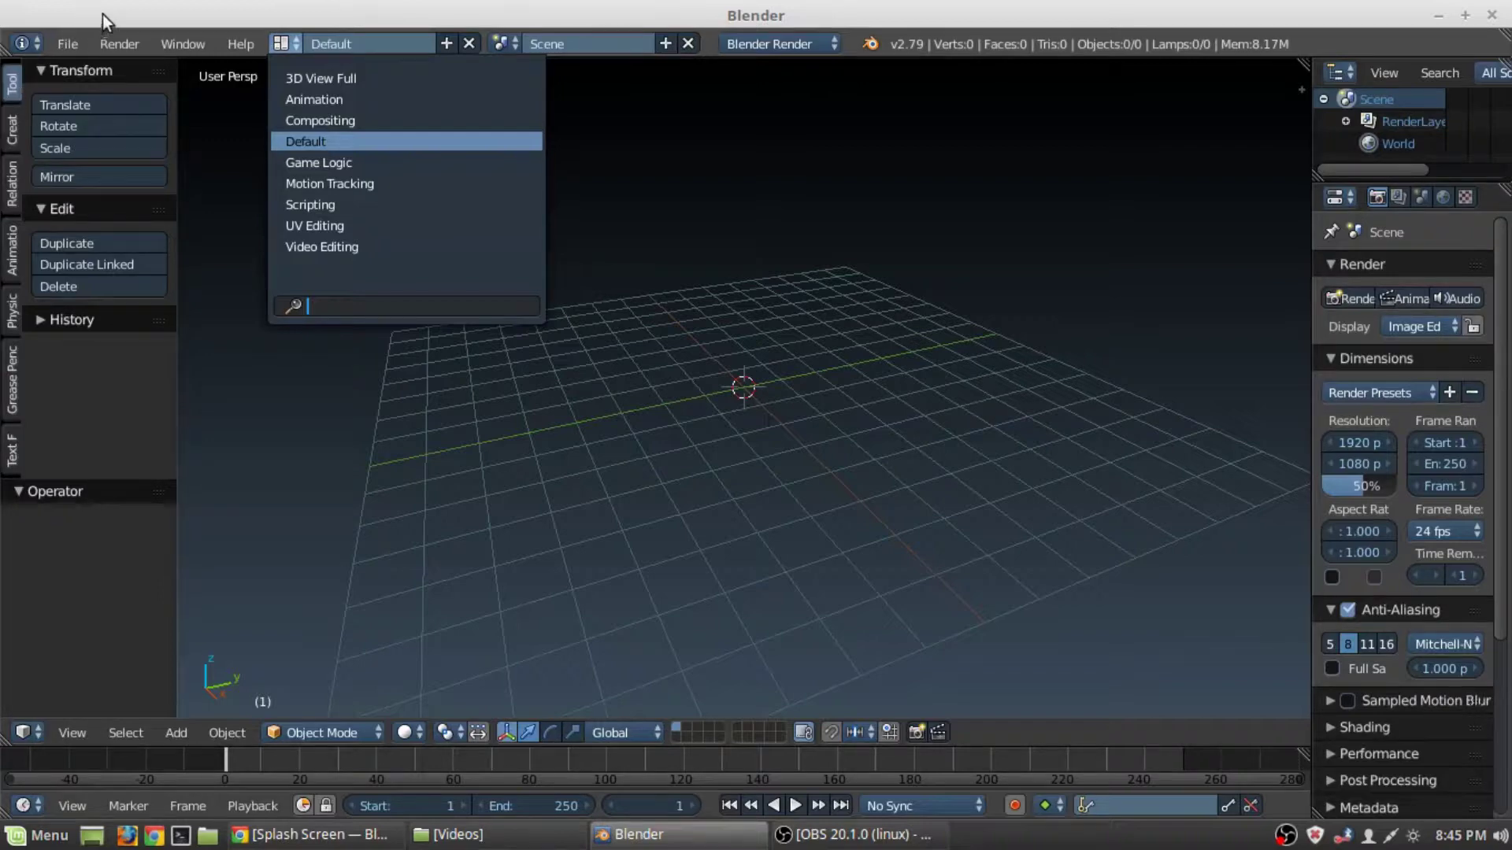
key("Escape")
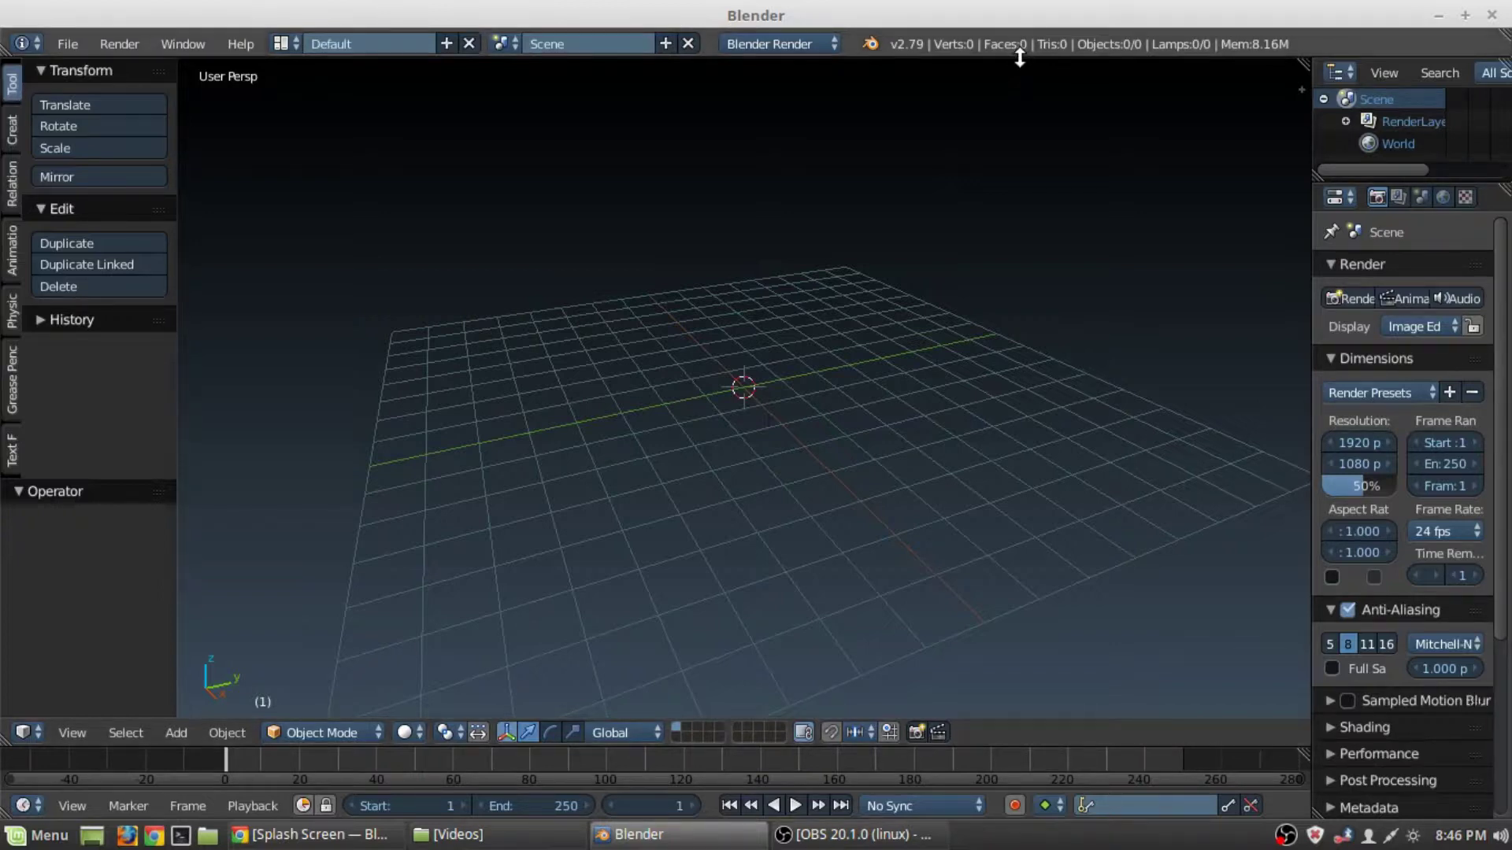
left_click_drag(1020, 58, 945, 79)
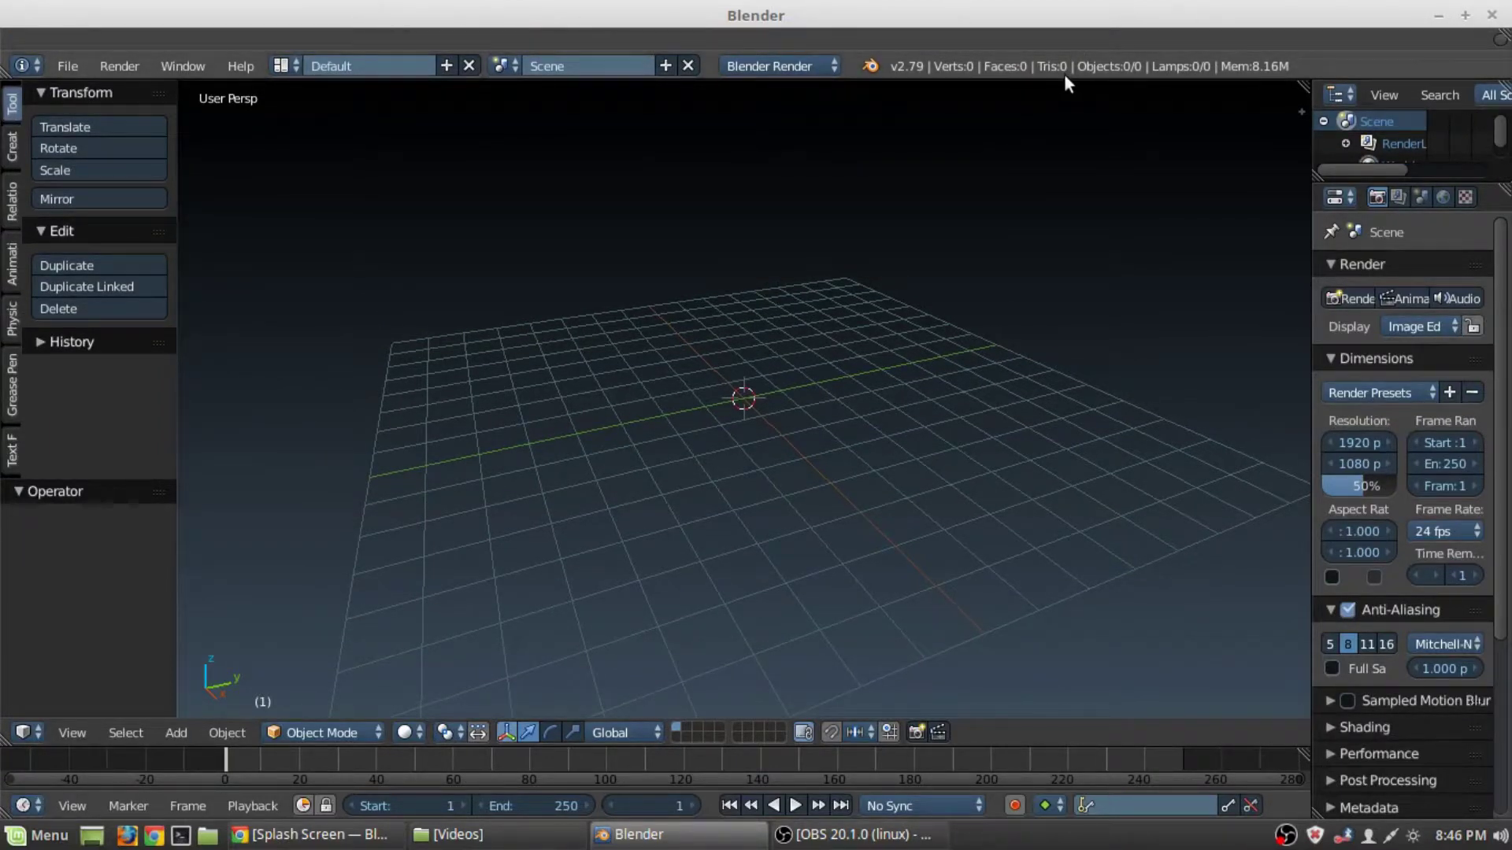
left_click_drag(1063, 76, 1062, 25)
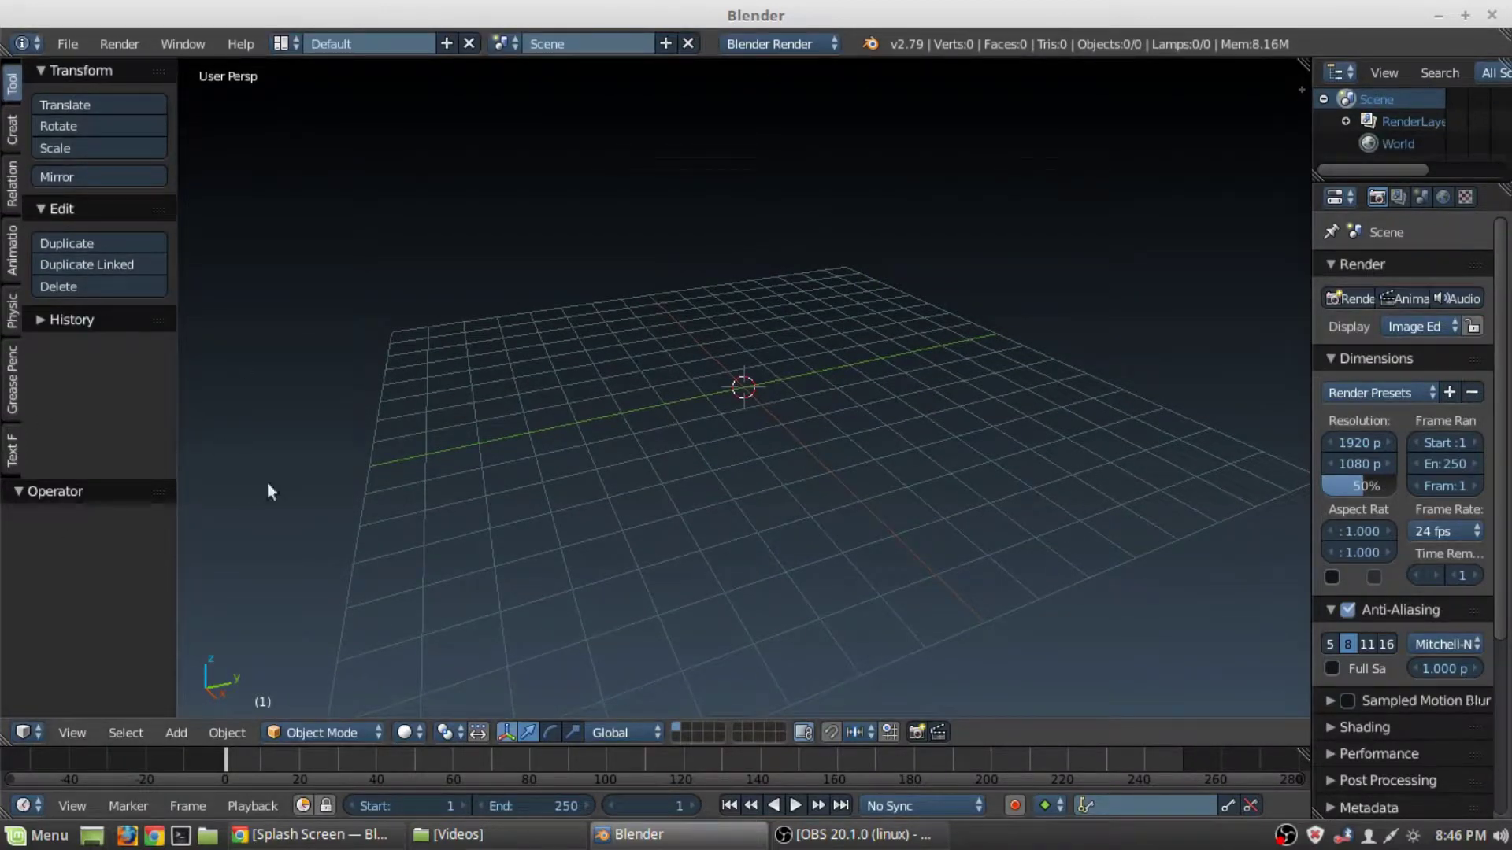
Look over the 3D View's editor types, and enlarge the Outliner by widening its column and lowering its bottom border
left_click(29, 735)
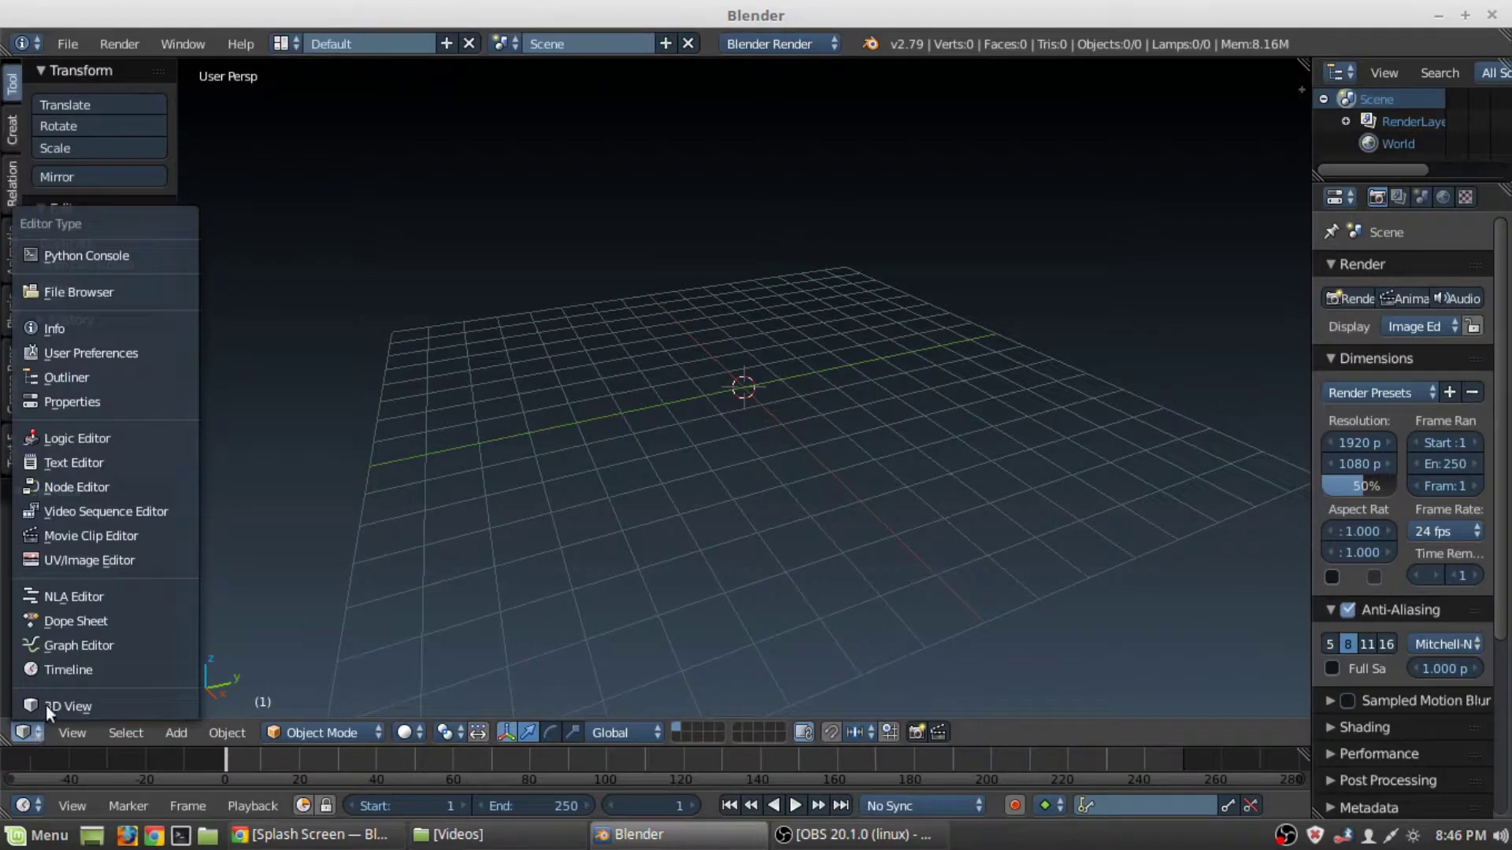
left_click(26, 731)
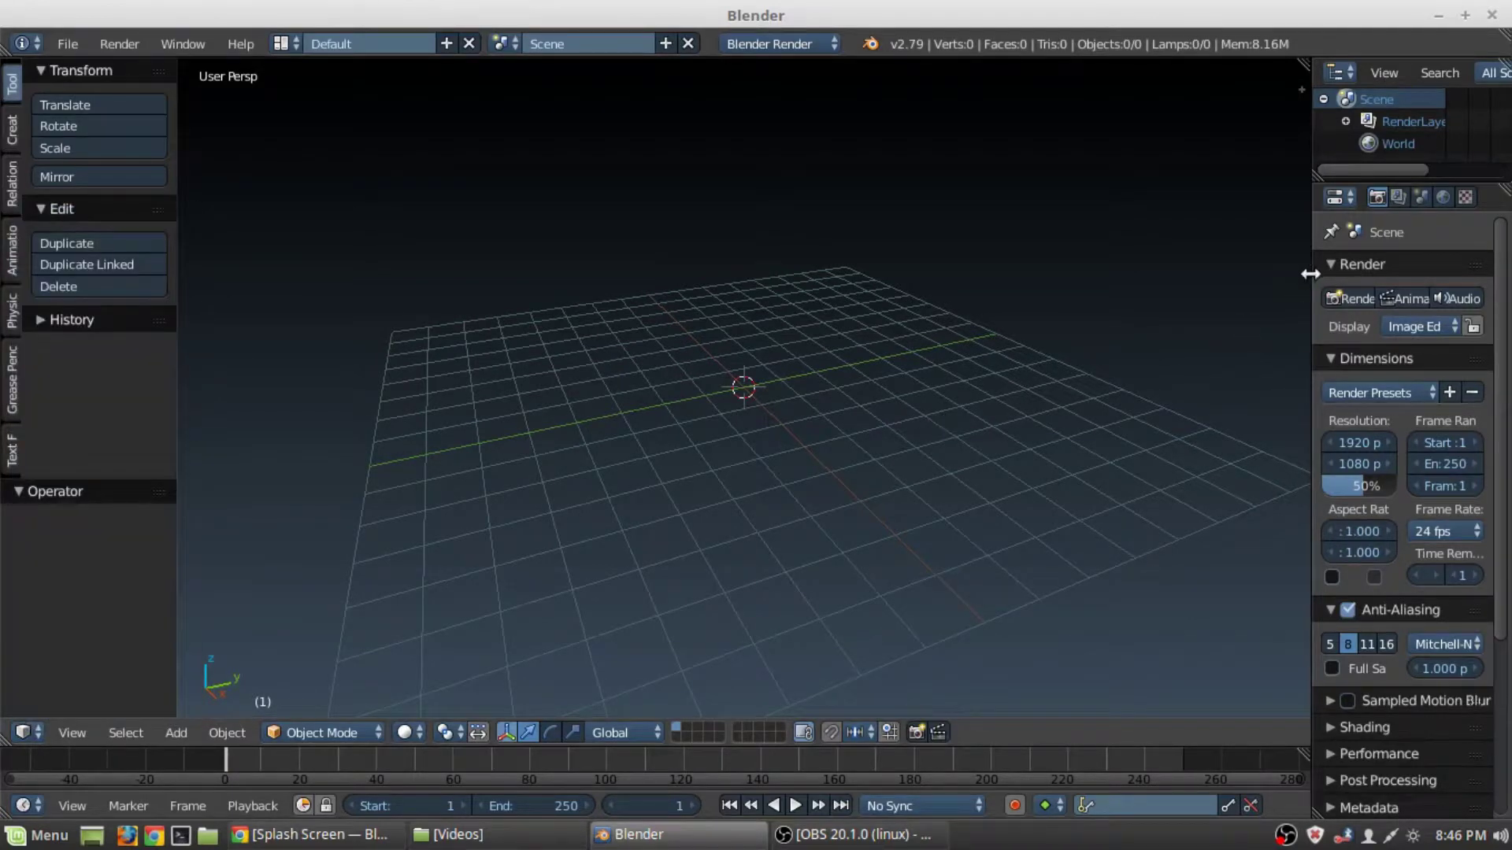
left_click_drag(1312, 295, 1111, 264)
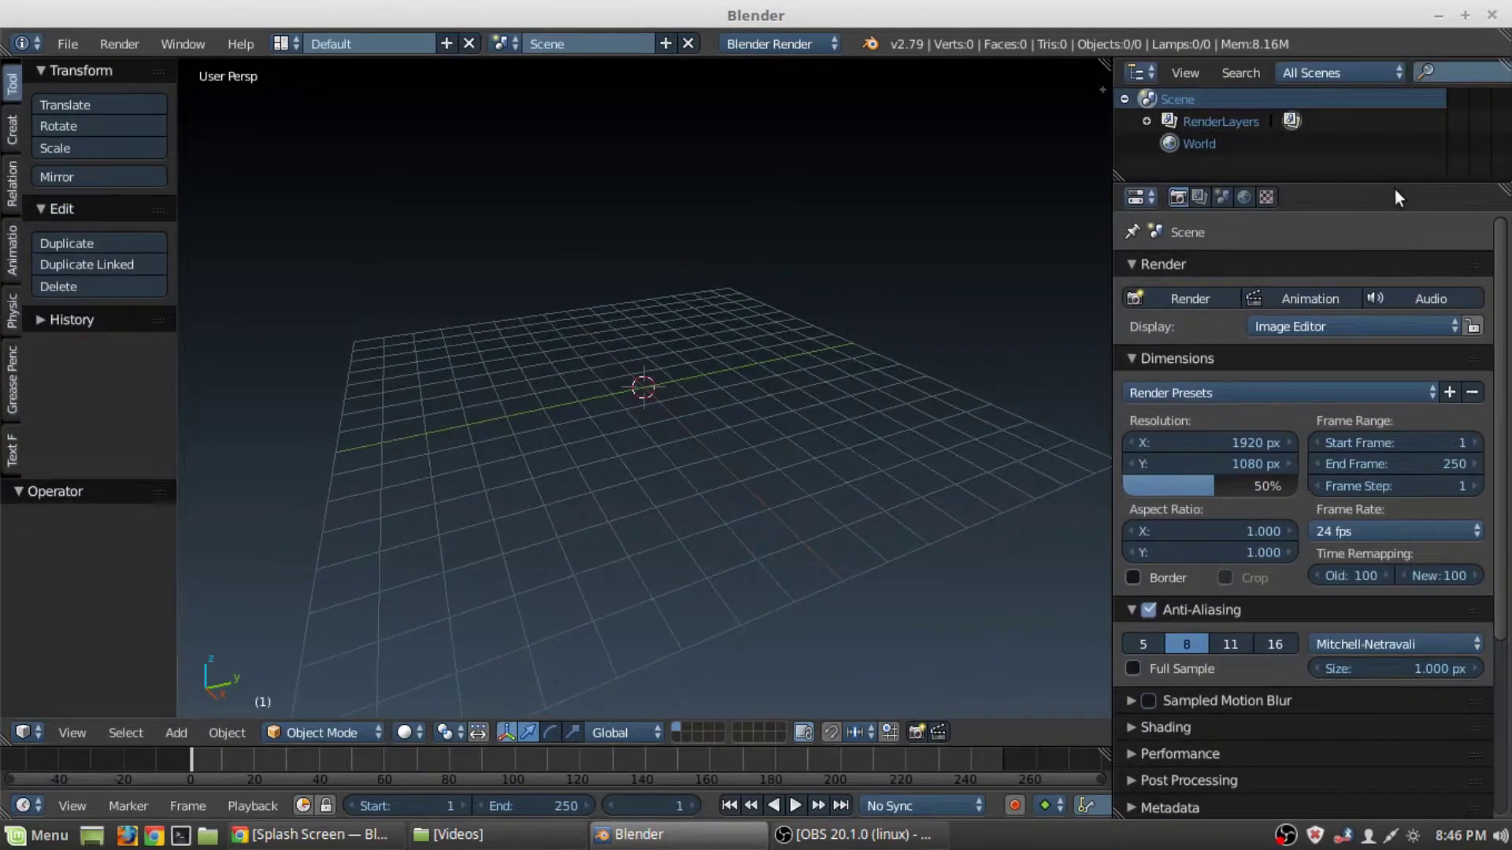
left_click_drag(1397, 184, 1367, 347)
Check the editor types of the Outliner and Timeline areas, and make the Timeline slightly taller
left_click(1134, 74)
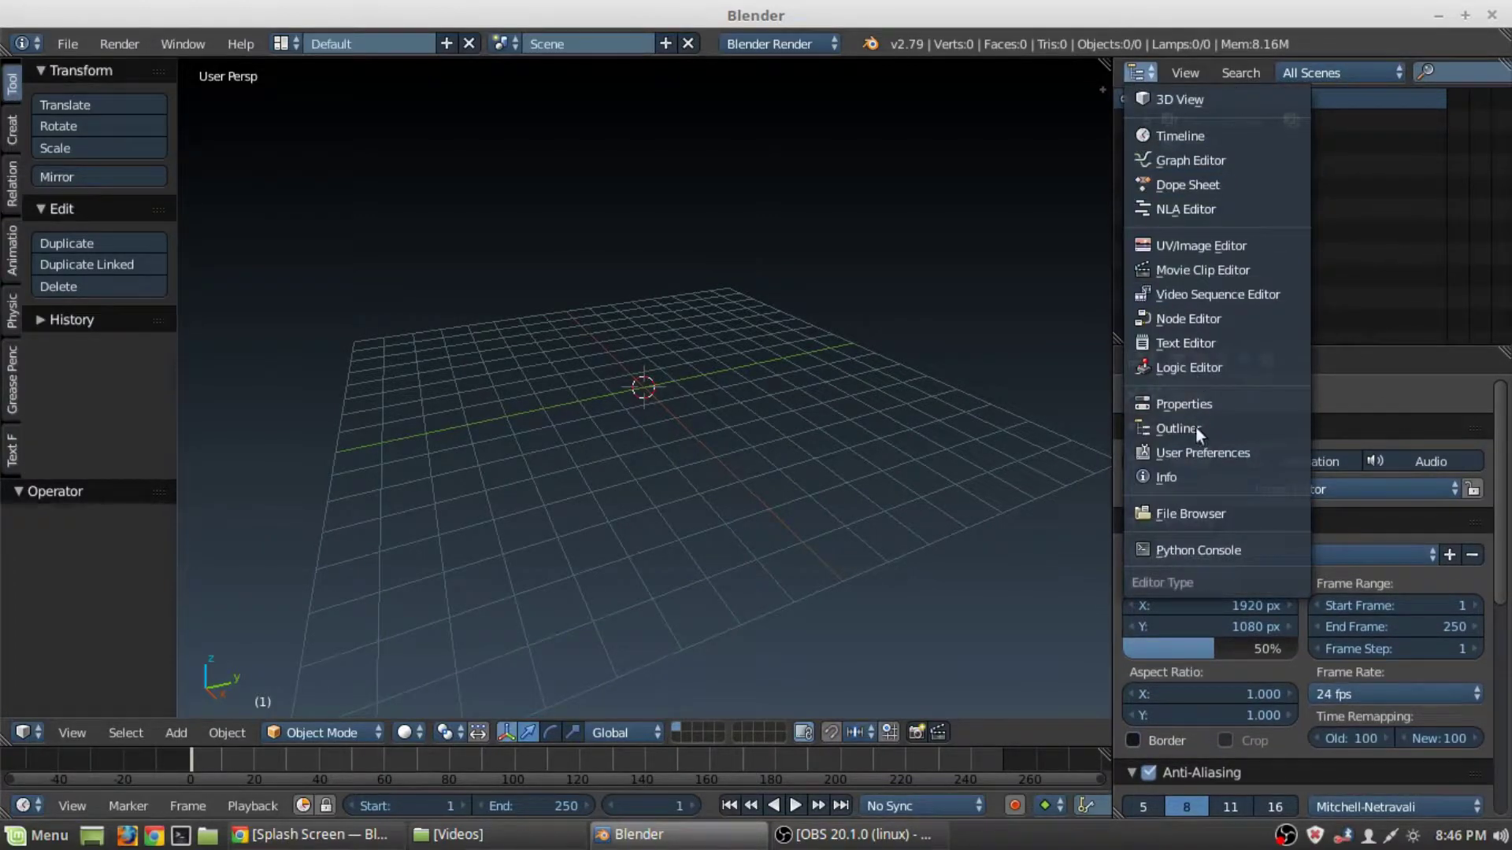
left_click(1143, 429)
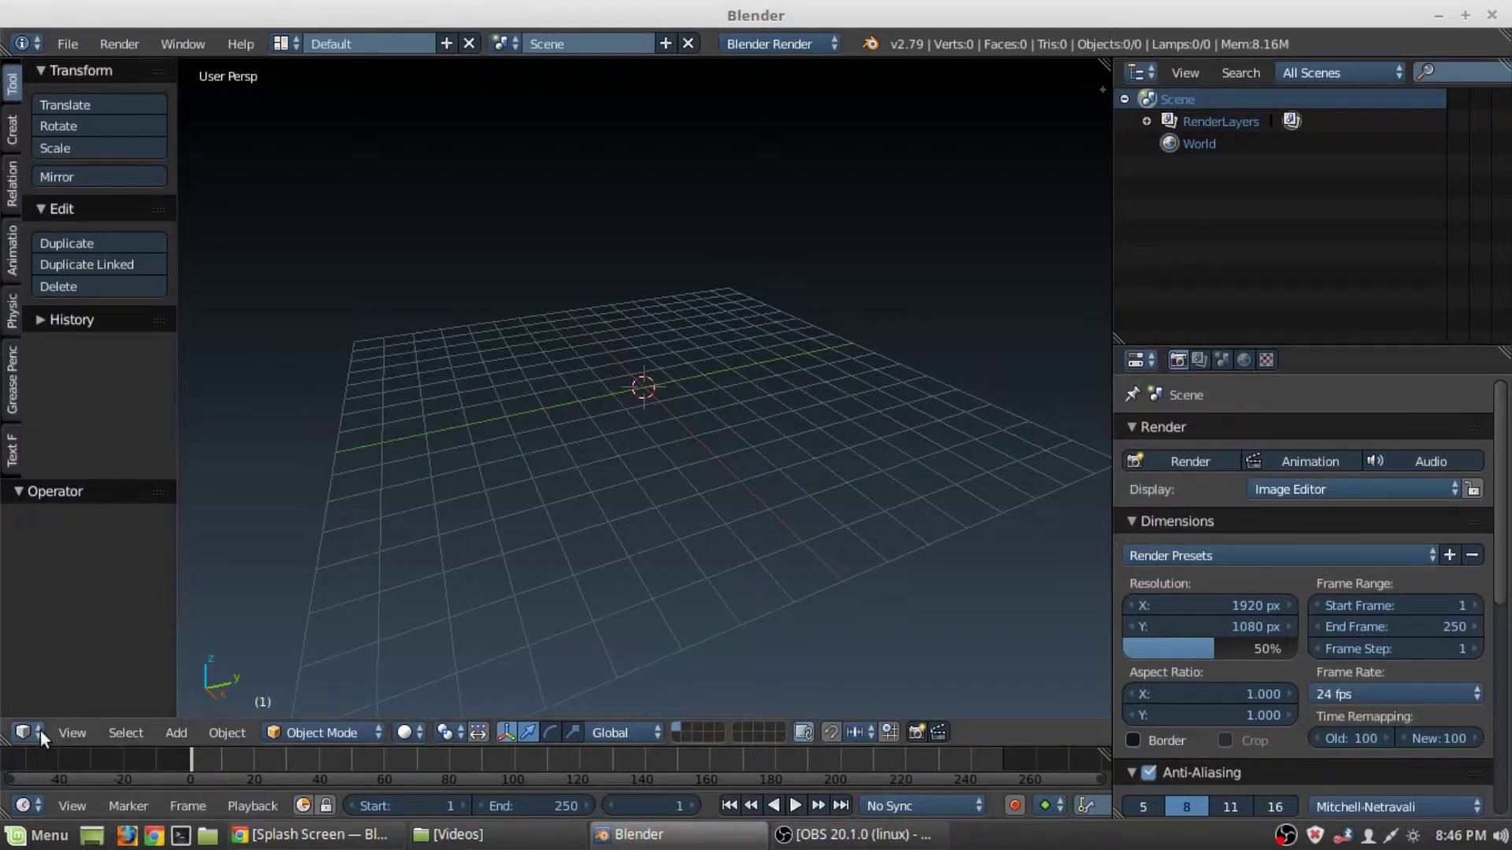
left_click(23, 805)
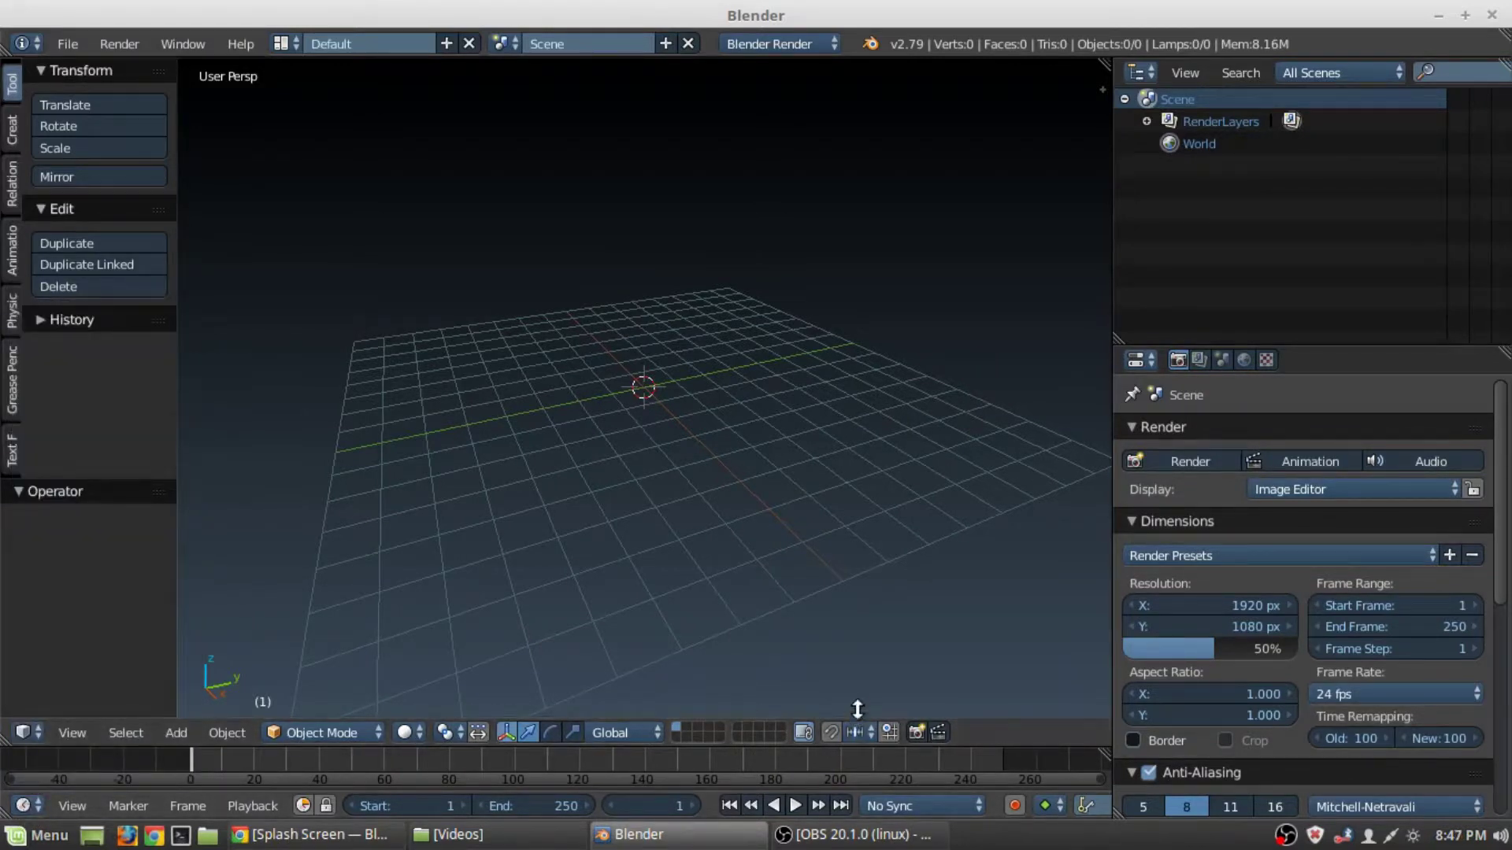
left_click_drag(964, 746, 961, 713)
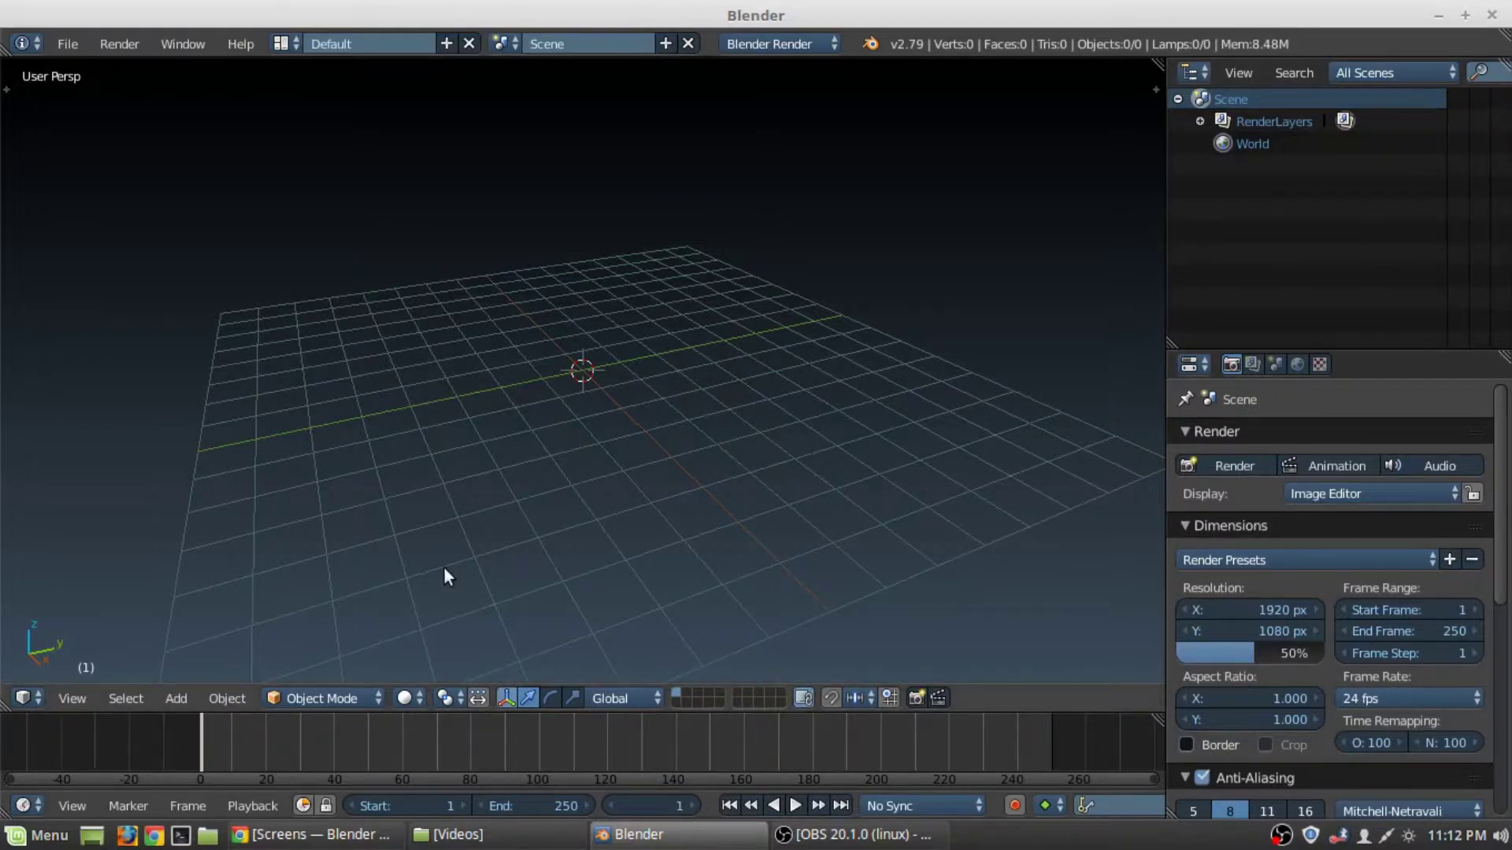
Split the 3D View vertically into two areas and join them back into one
left_click_drag(1159, 62, 547, 135)
left_click_drag(536, 61, 692, 59)
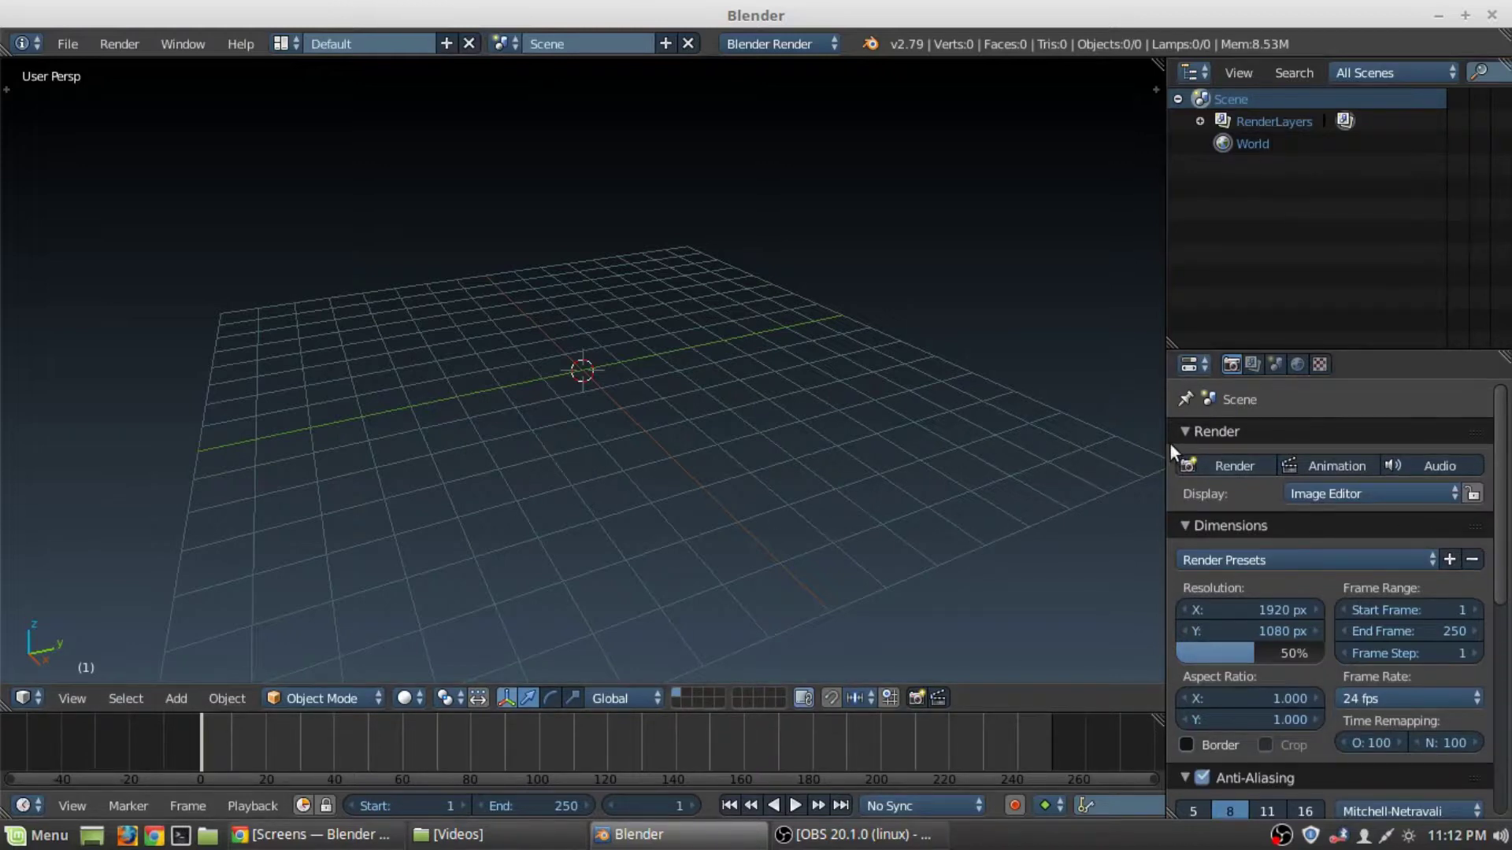
Widen the column holding the Outliner and Properties editors, and reduce the Outliner's height
left_click_drag(1167, 443, 1054, 464)
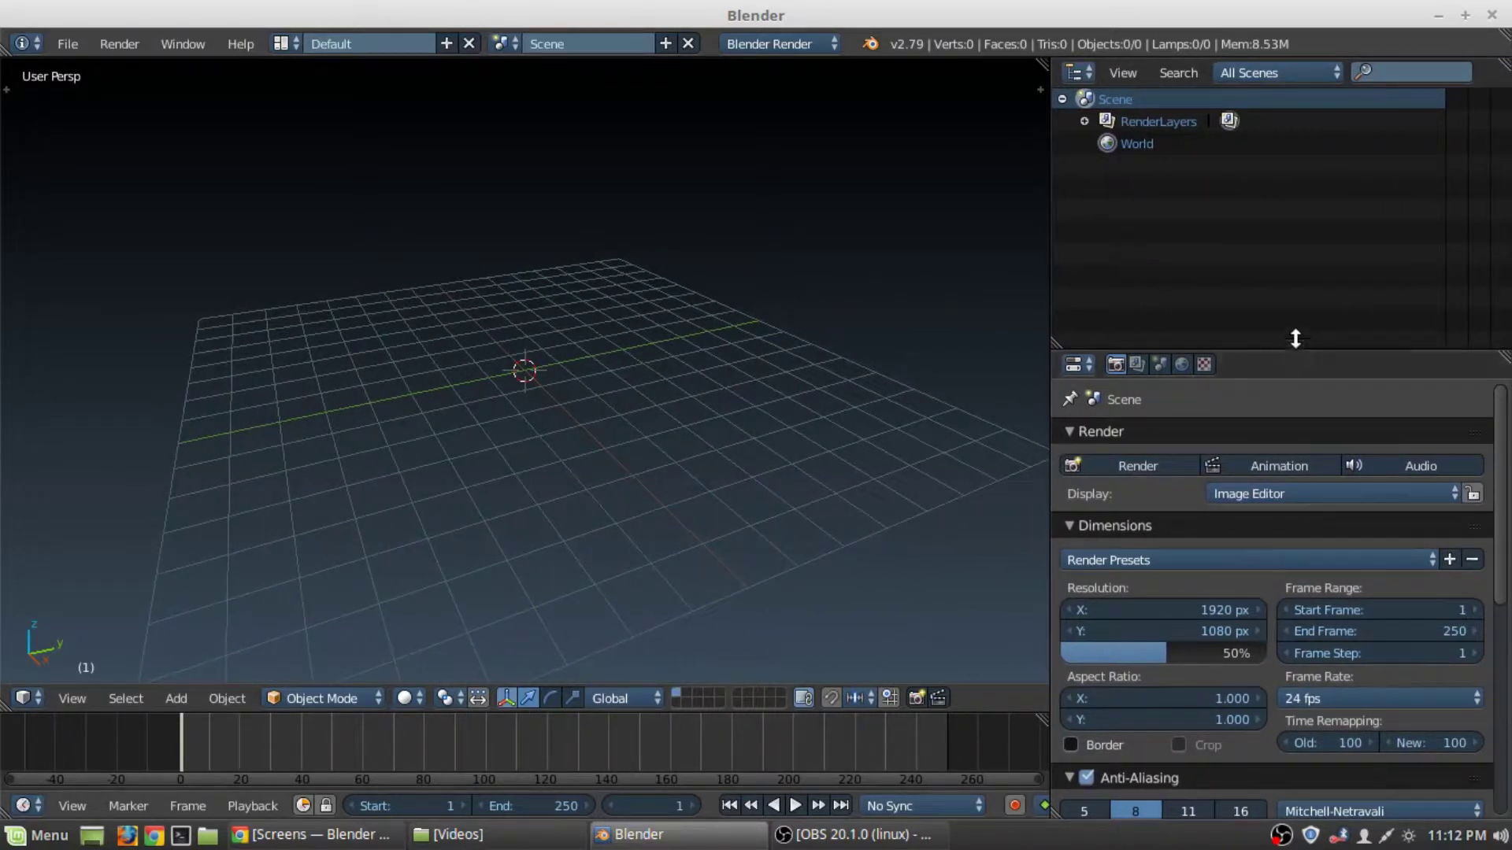
left_click_drag(1300, 349, 1286, 285)
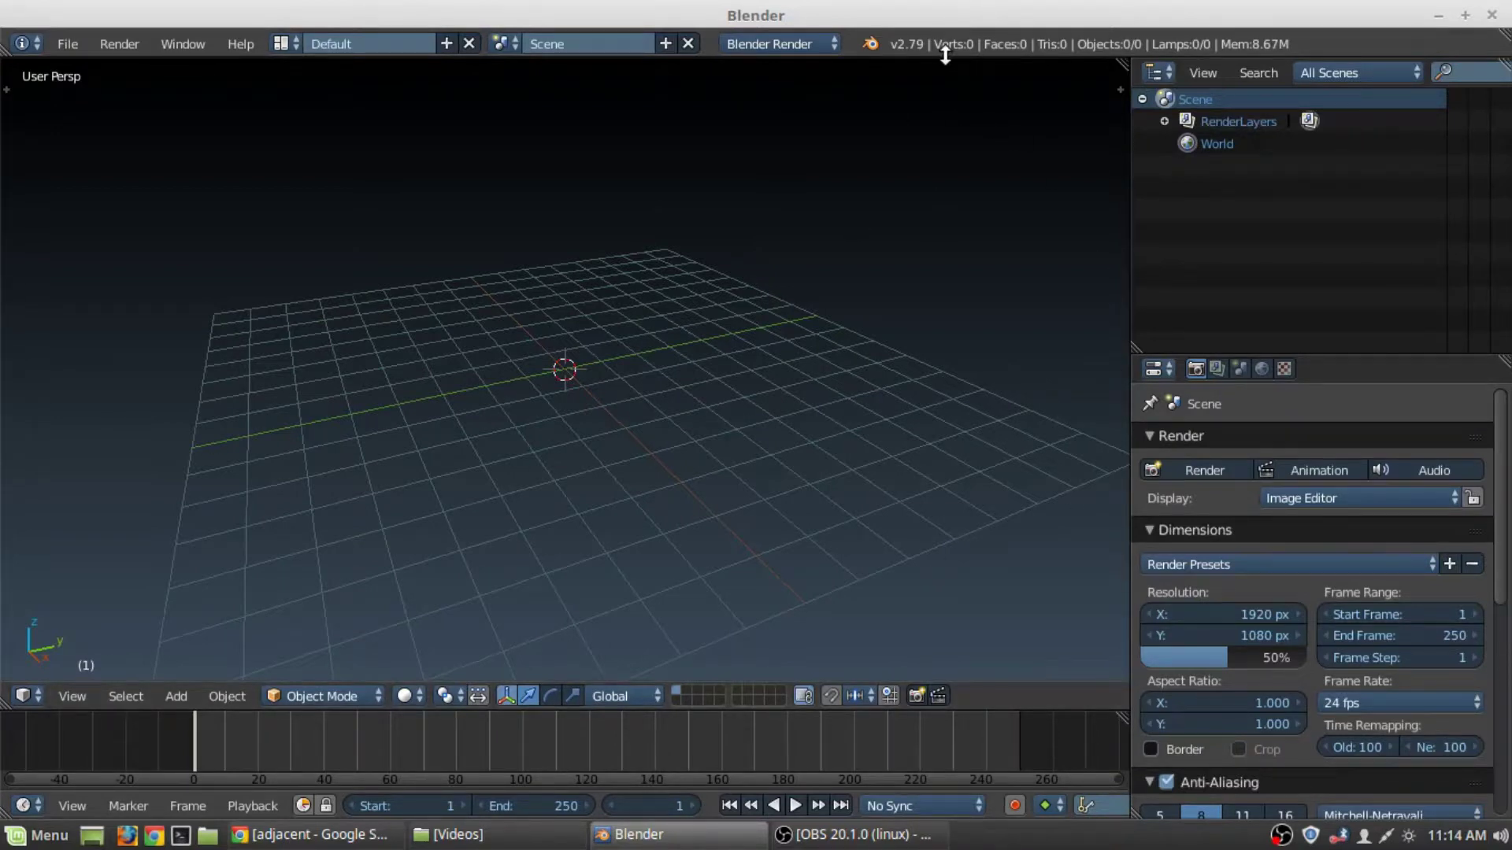
Extend the Info area downward to reveal its operation log, and make the Outliner taller
left_click_drag(944, 55, 984, 154)
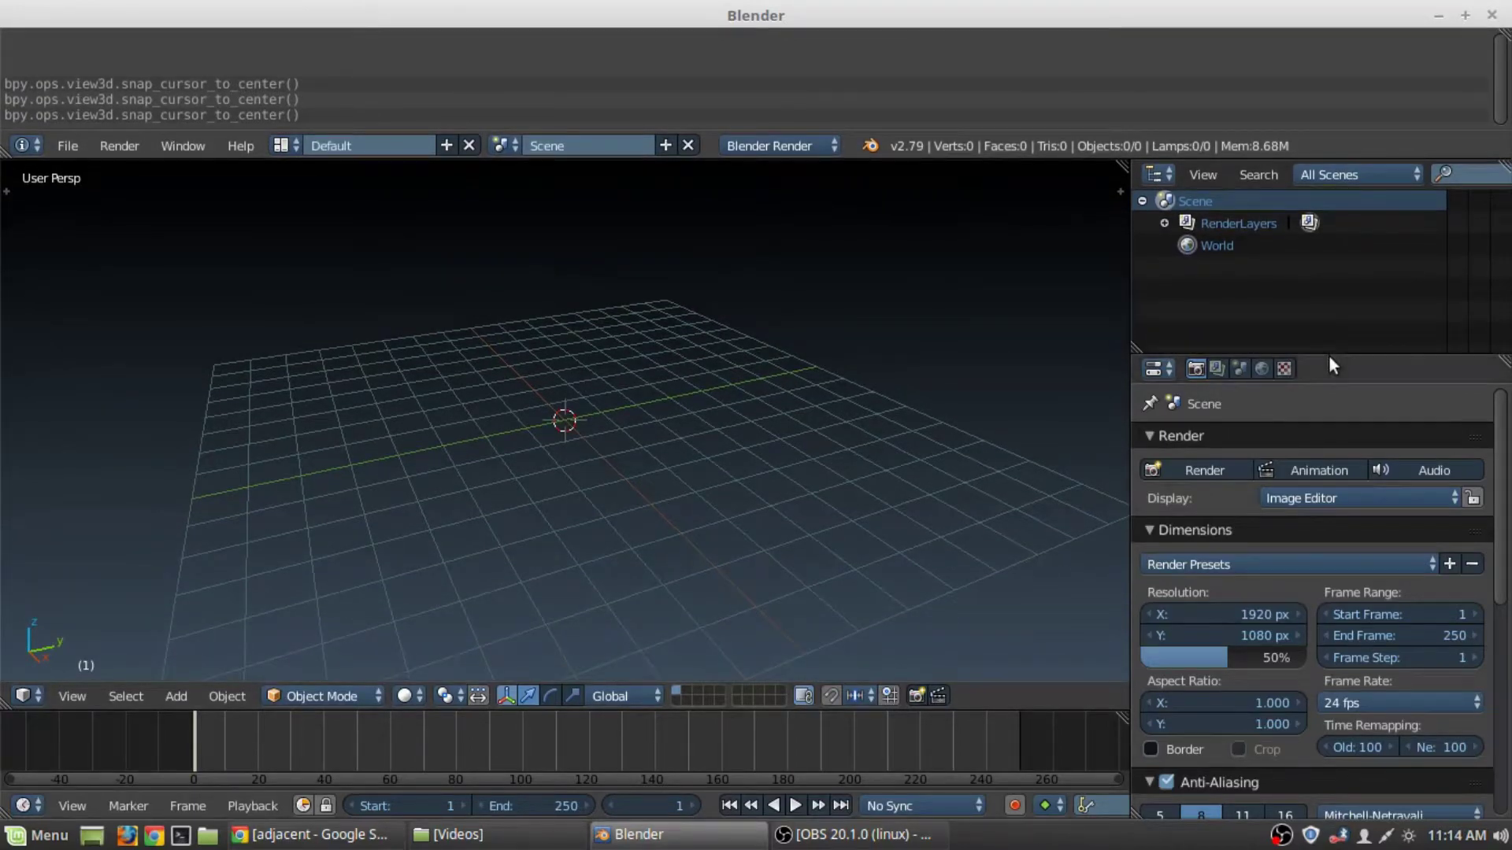
left_click_drag(1332, 355, 1301, 471)
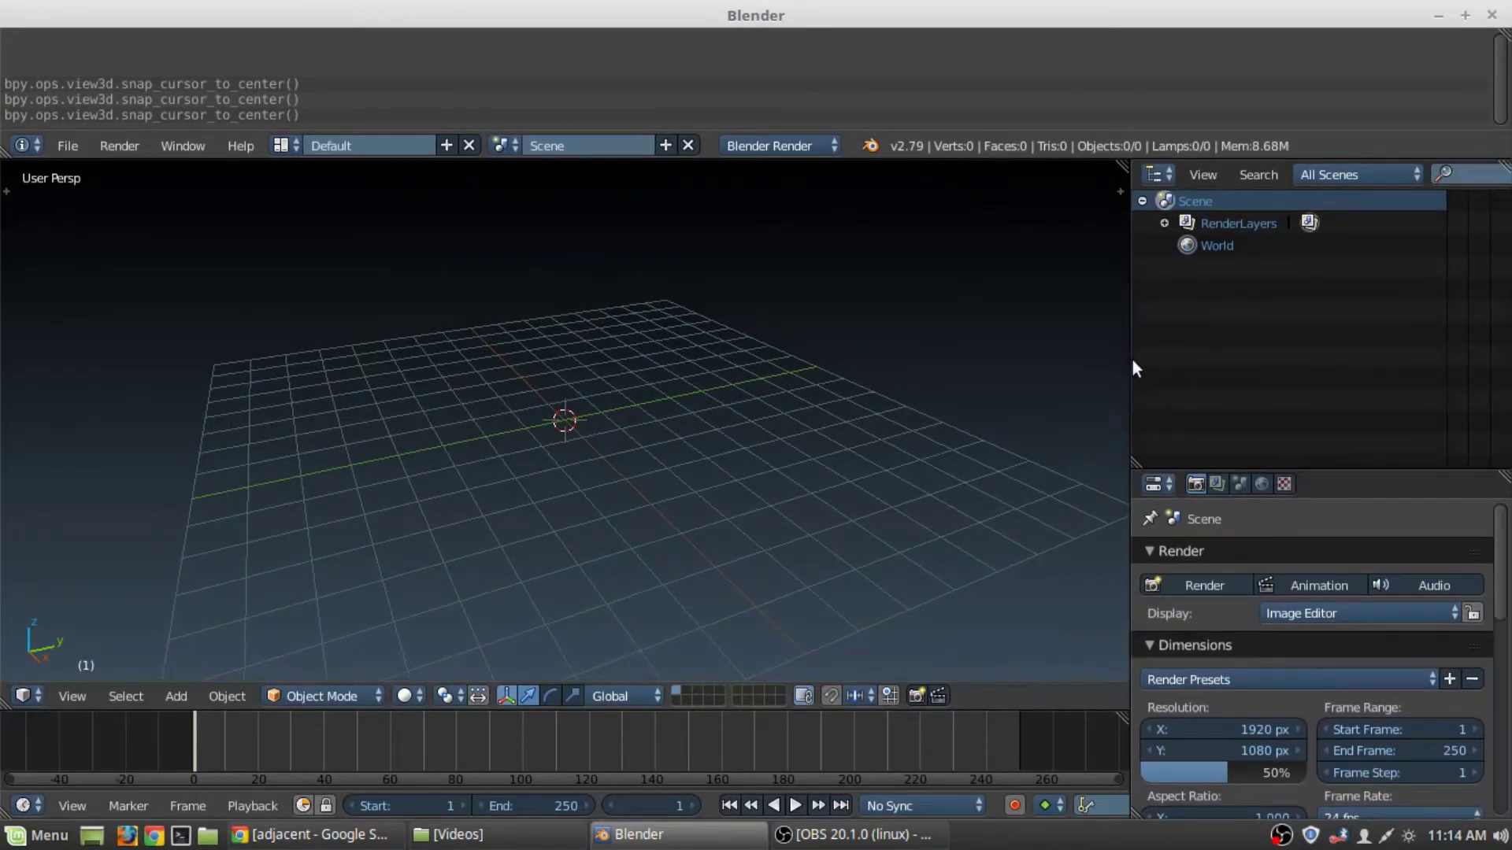
Widen the Outliner and Properties column by moving its border with the 3D View, and make the Timeline taller
left_click(1119, 357)
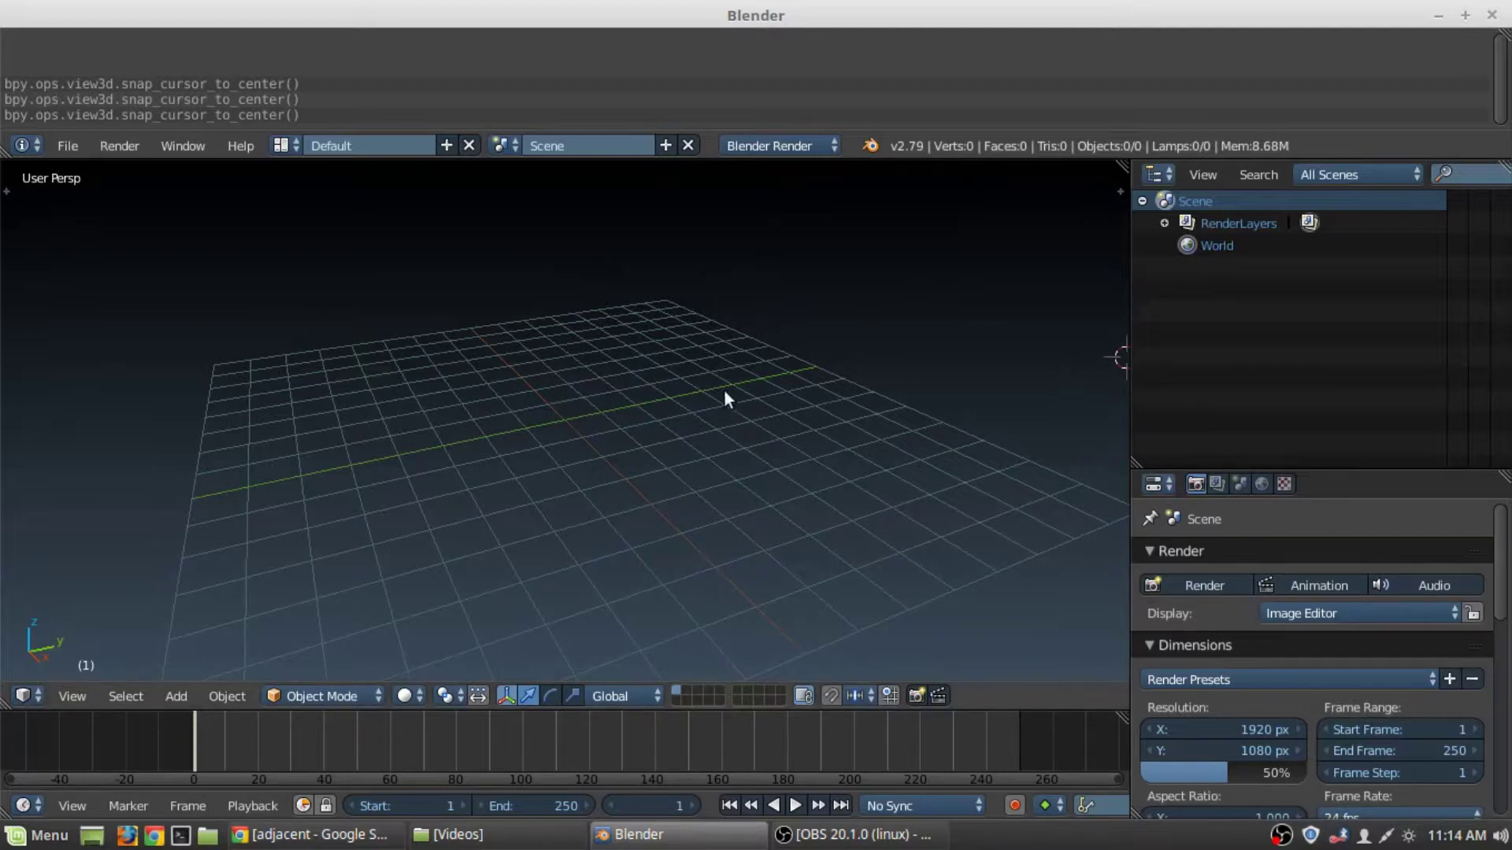
key("shift+c")
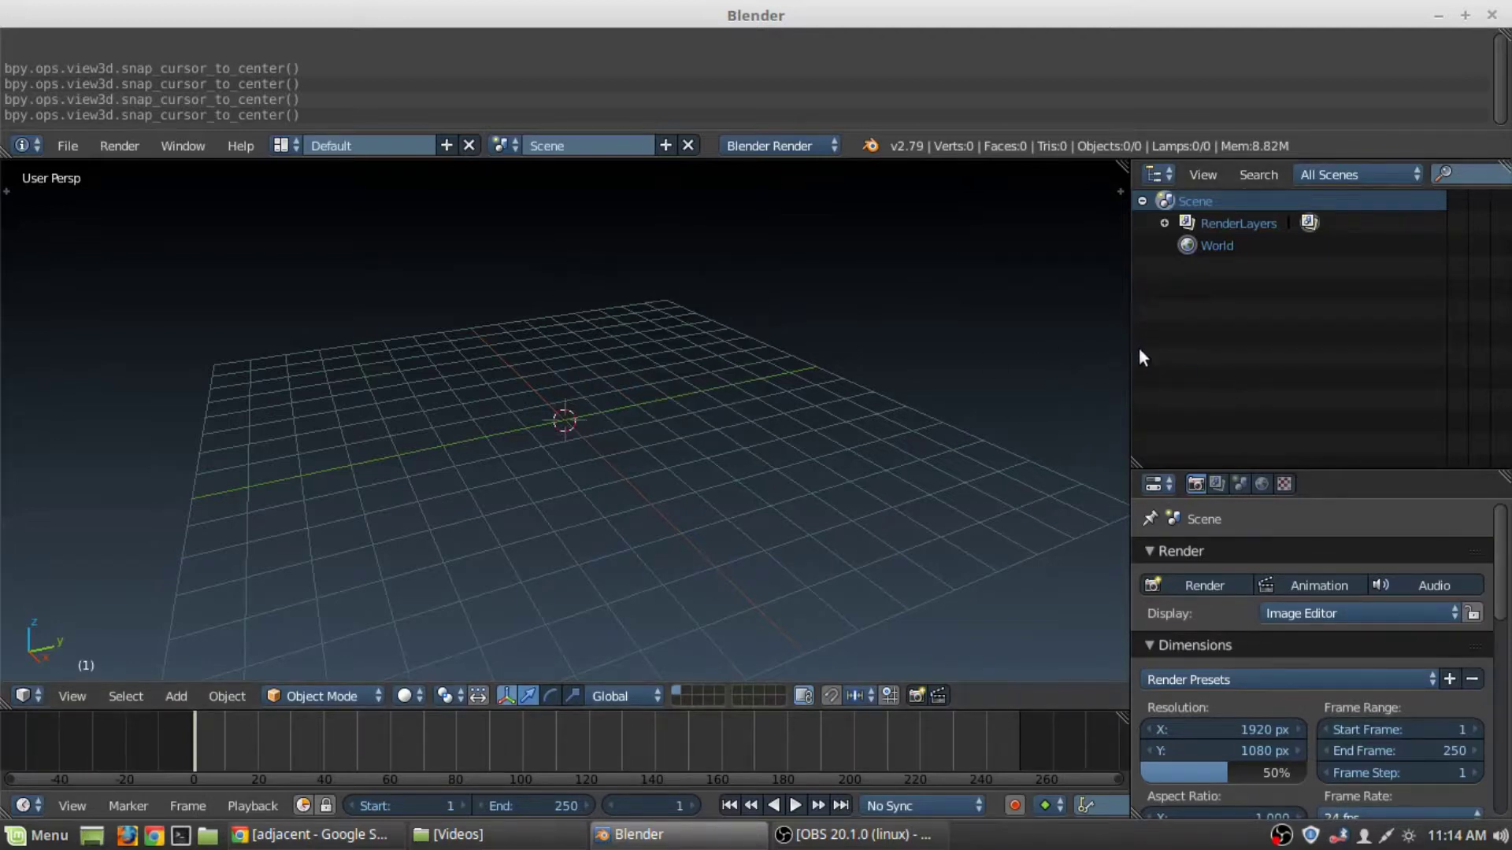
left_click_drag(1131, 351, 1028, 351)
left_click_drag(673, 710, 670, 641)
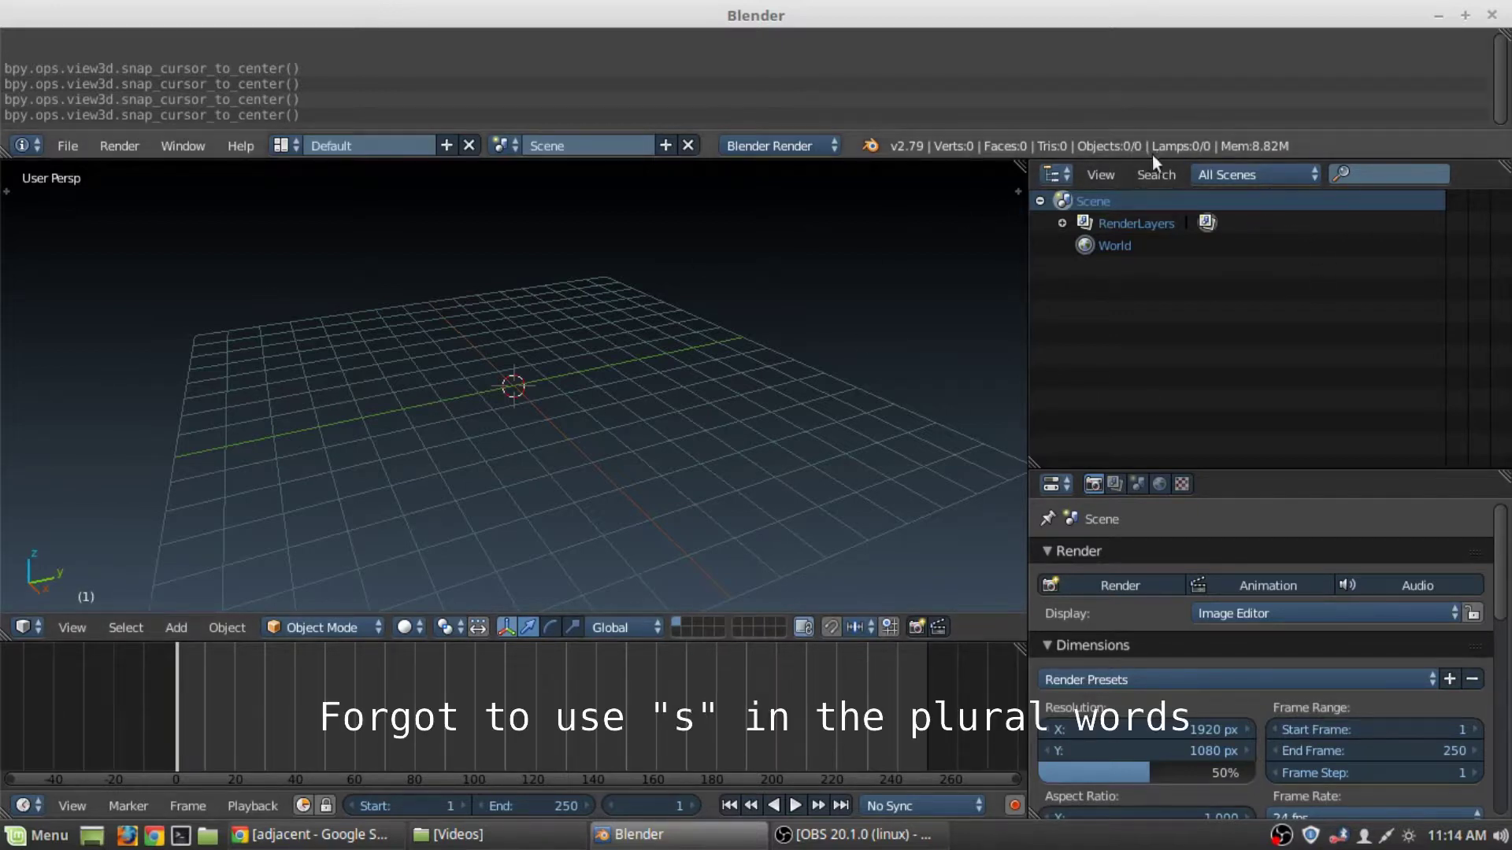
Shrink and enlarge the Info area, and finally collapse it to its header alone
left_click_drag(1154, 157, 1158, 118)
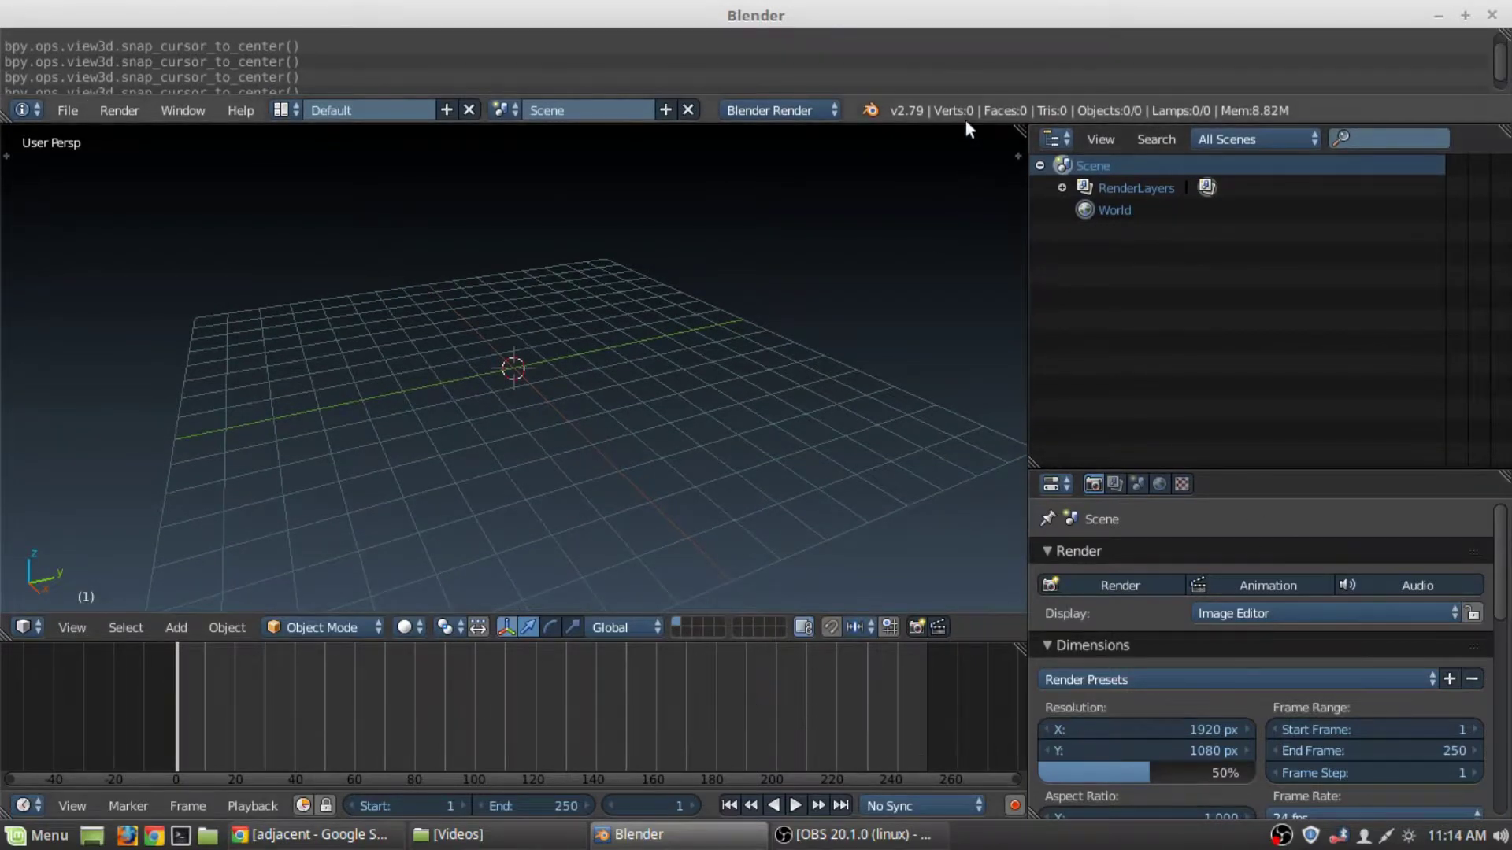
left_click_drag(960, 124, 944, 190)
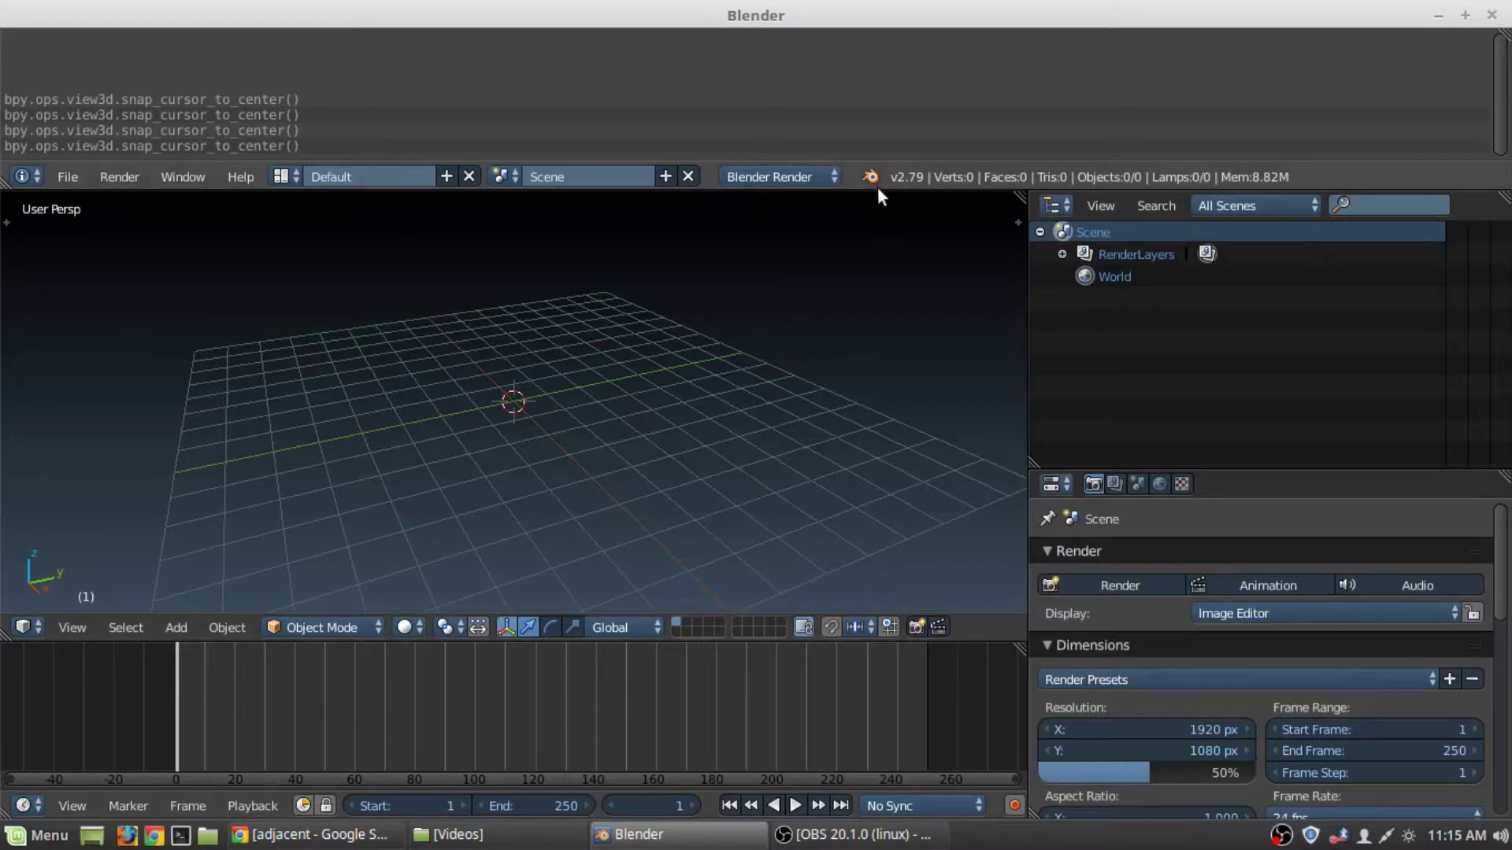
left_click_drag(877, 187, 881, 7)
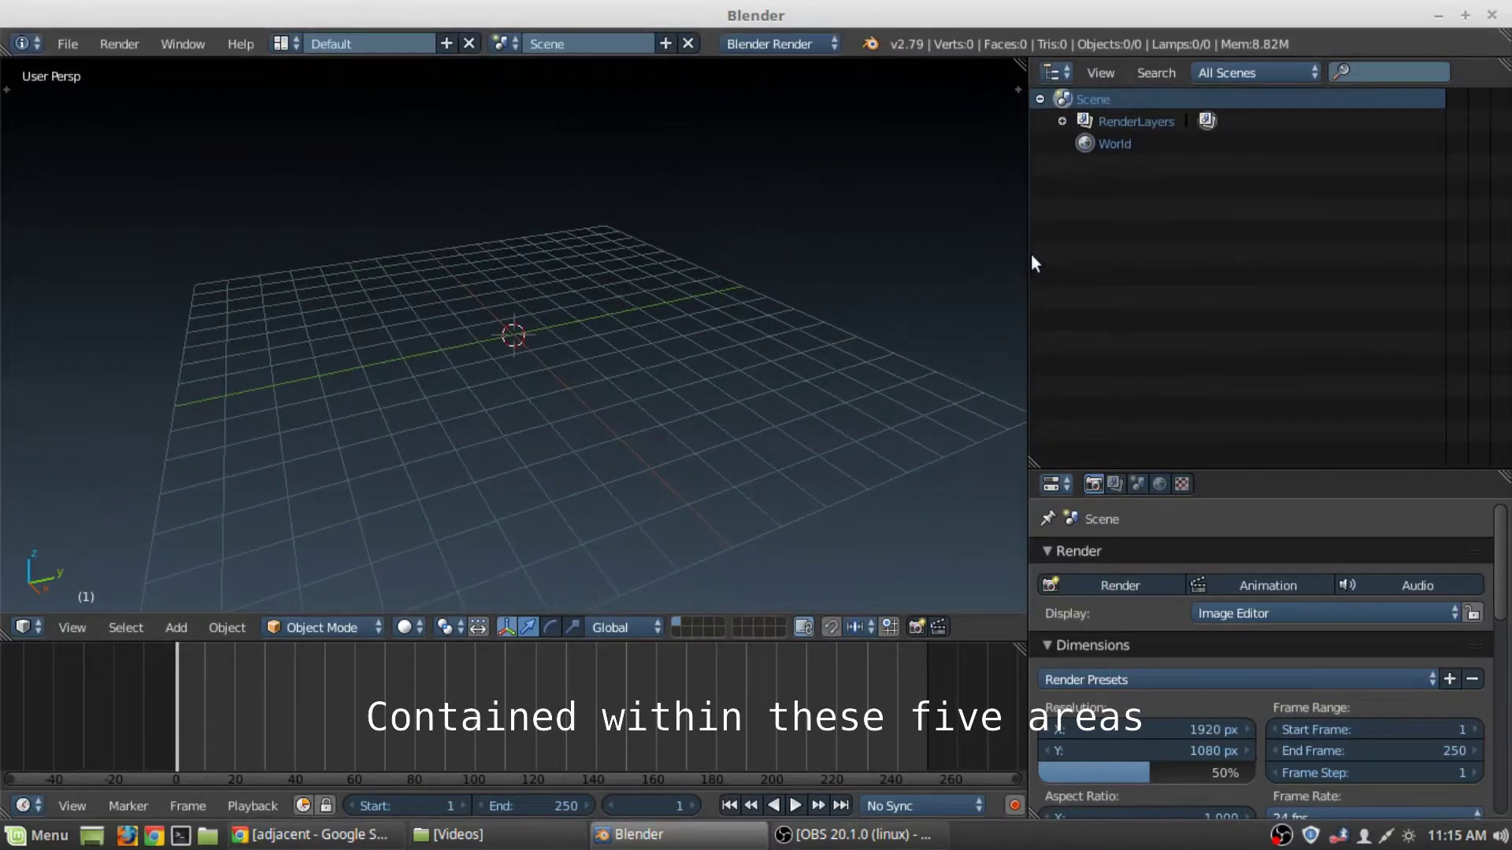
Narrow the Outliner and Properties column, and reduce the heights of the Timeline and the Outliner
left_click_drag(1029, 253, 1103, 251)
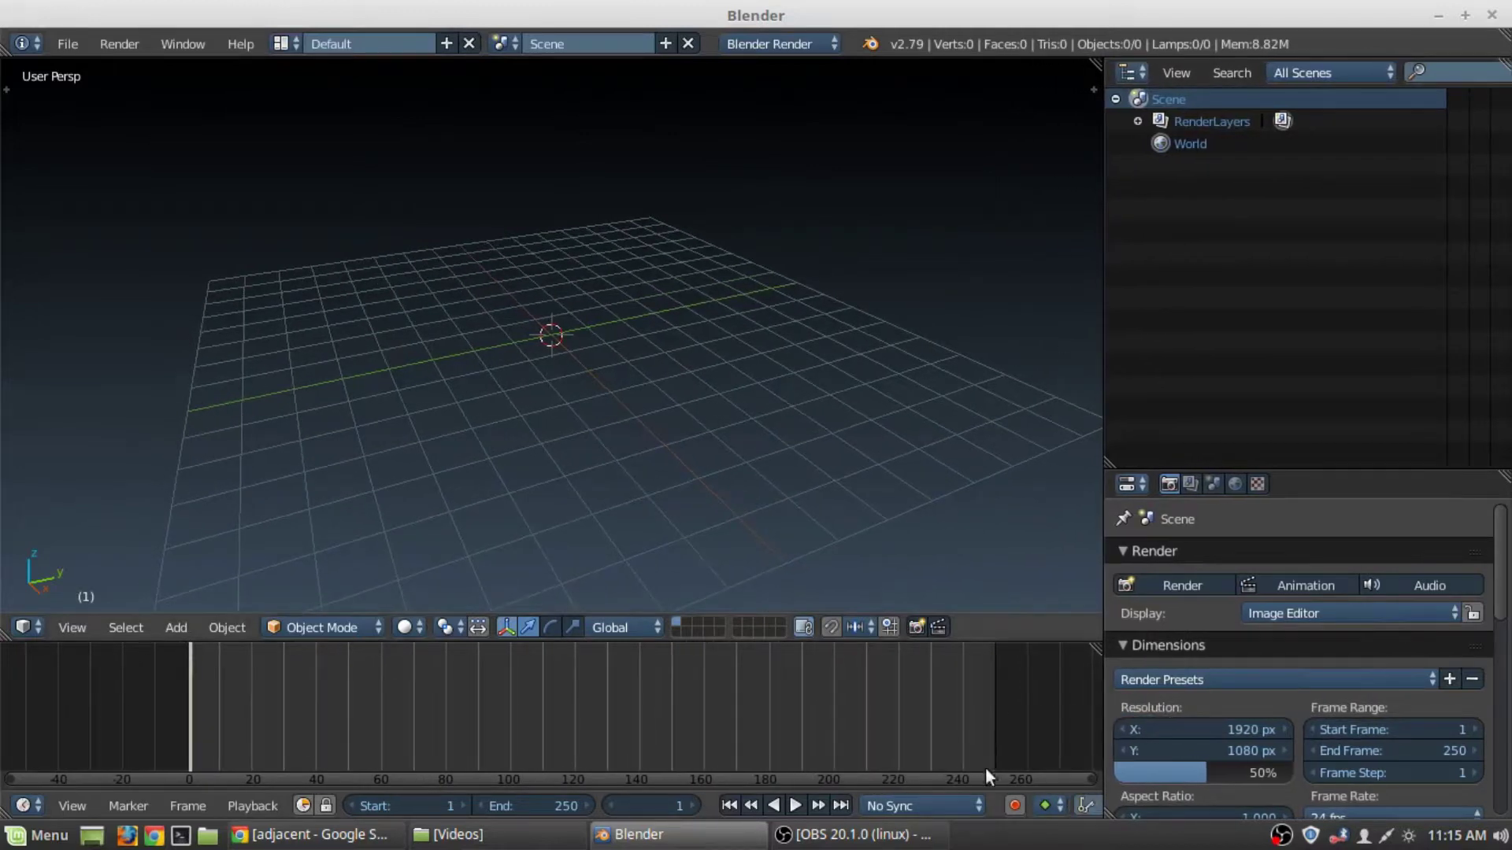
left_click_drag(999, 643, 997, 694)
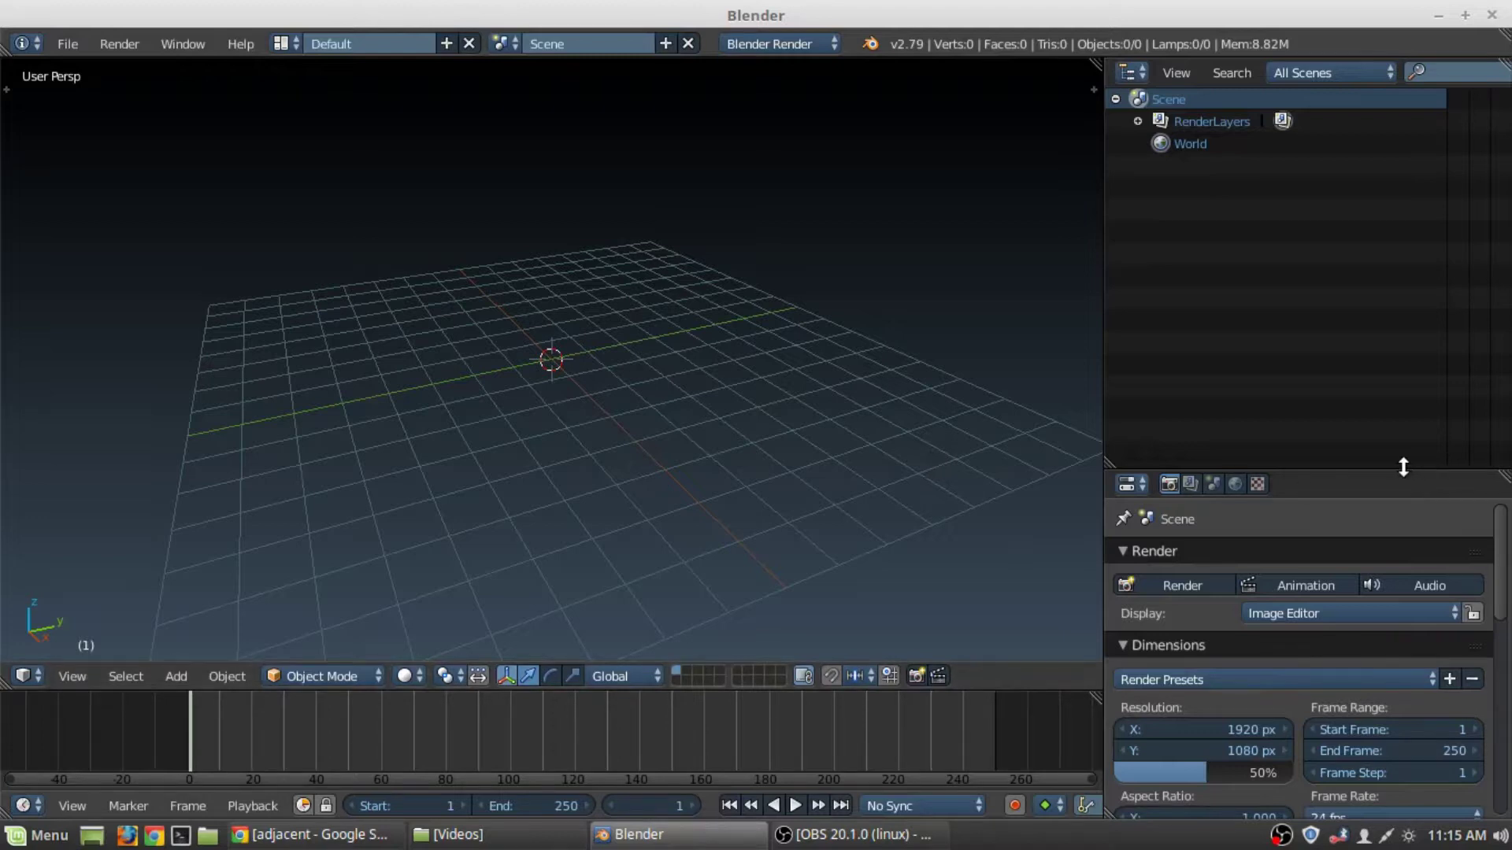
left_click_drag(1403, 471, 1398, 352)
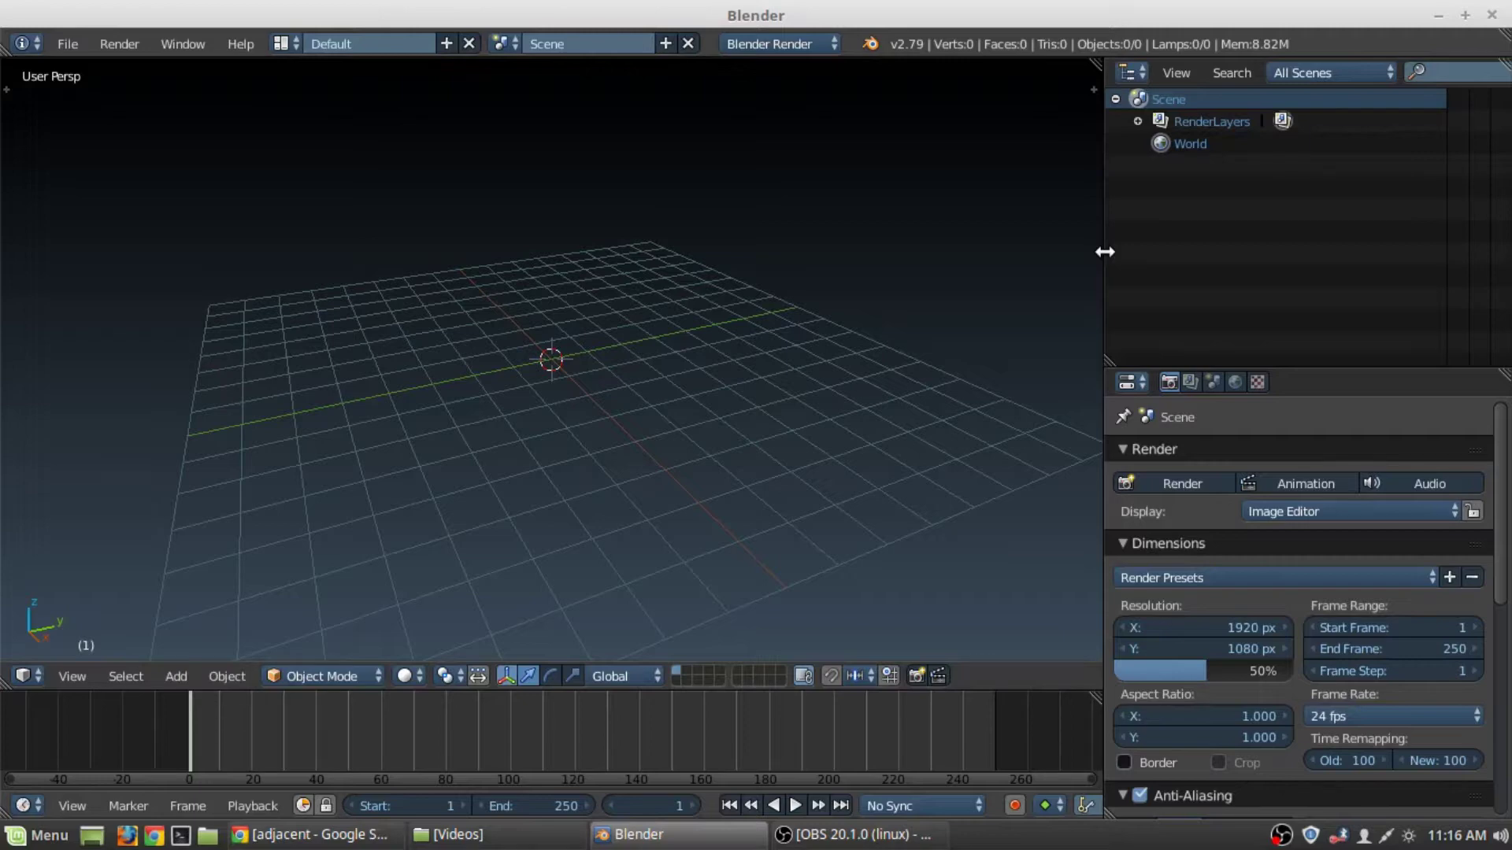
Widen the Outliner and Properties column and make the Outliner taller, keeping the Info area at header height
left_click_drag(1105, 251, 1051, 230)
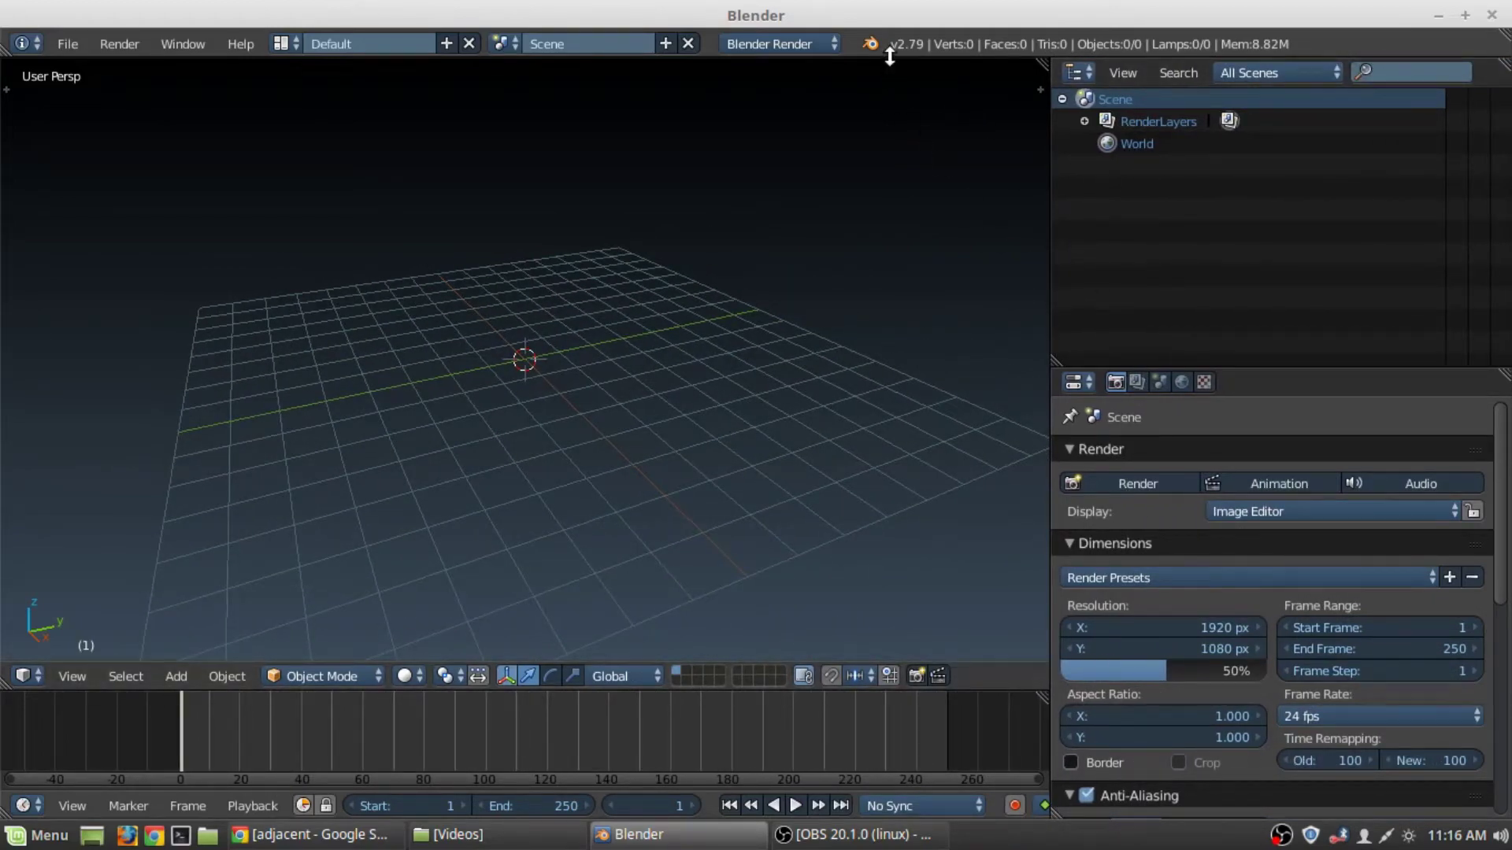
mouse_move(889, 56)
left_mouse_down()
mouse_move(889, 216)
mouse_move(877, 43)
left_mouse_up()
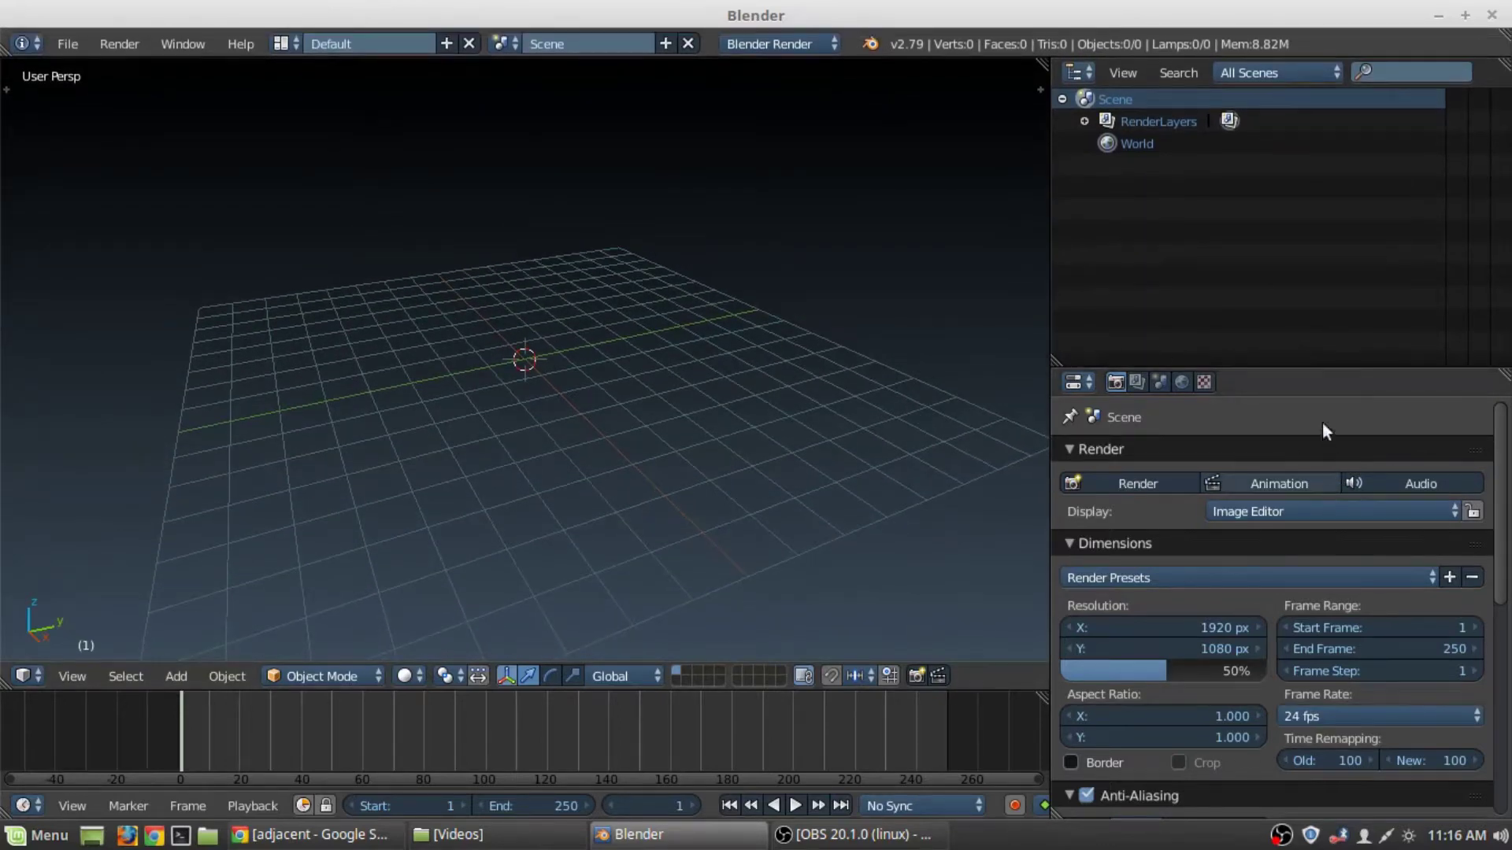
left_click_drag(1303, 362, 1304, 434)
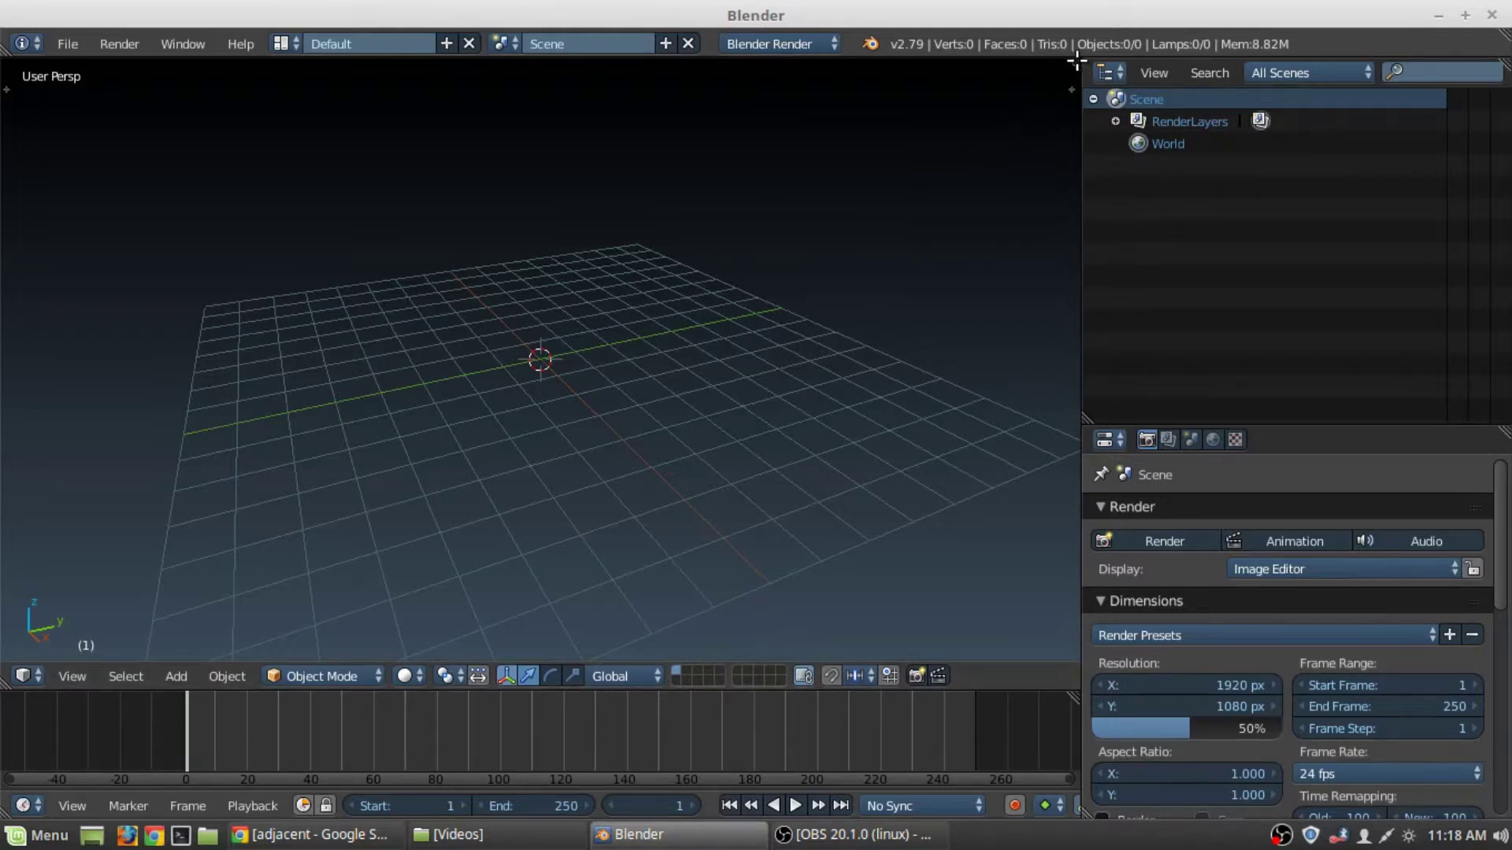
Split the 3D View into two side-by-side areas, and split the left one again before joining its halves
left_click_drag(1075, 60, 583, 148)
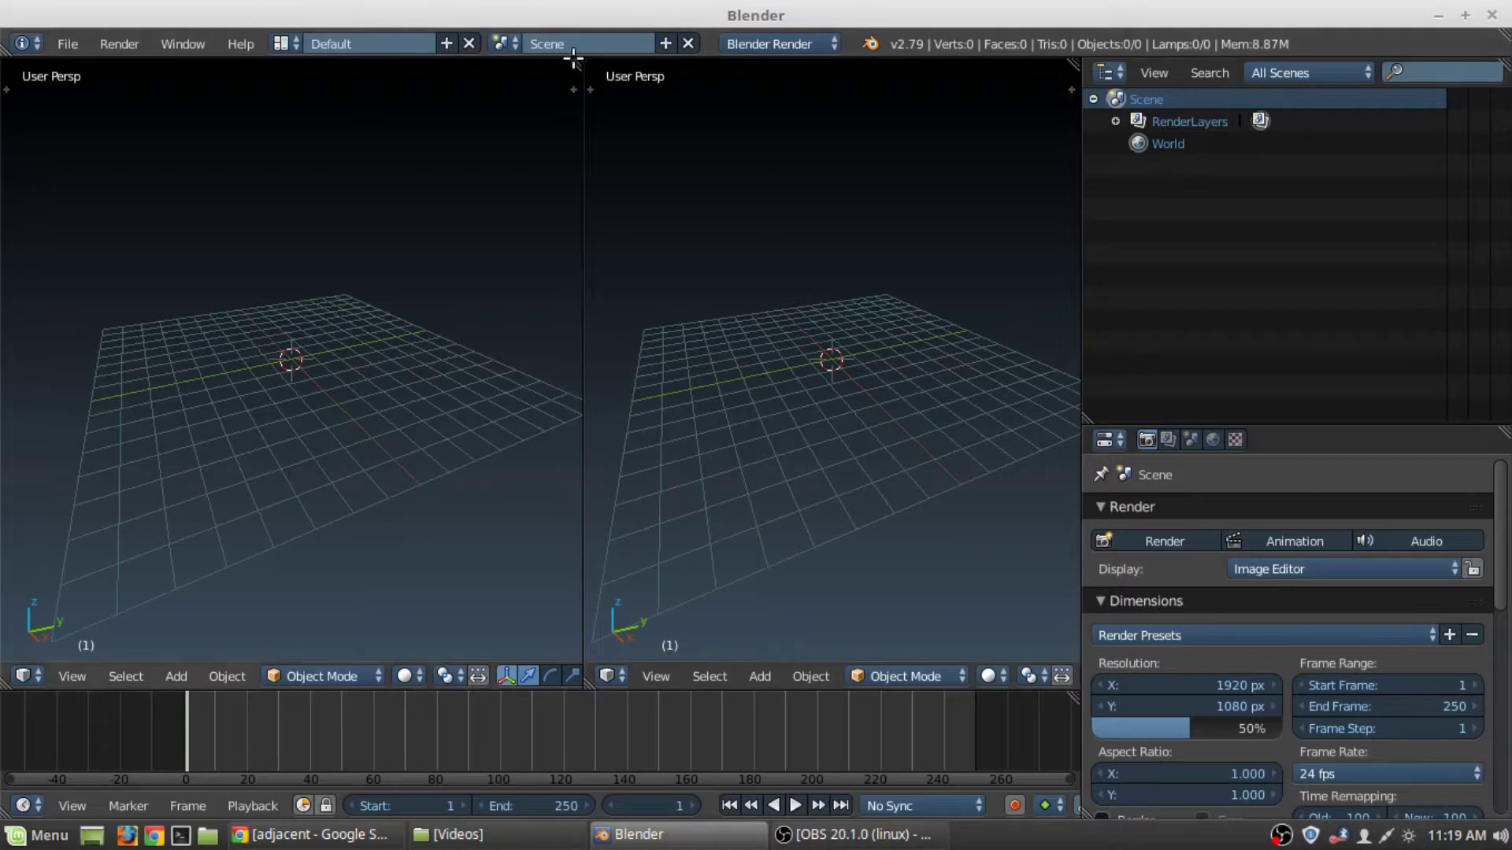
left_click_drag(575, 58, 309, 162)
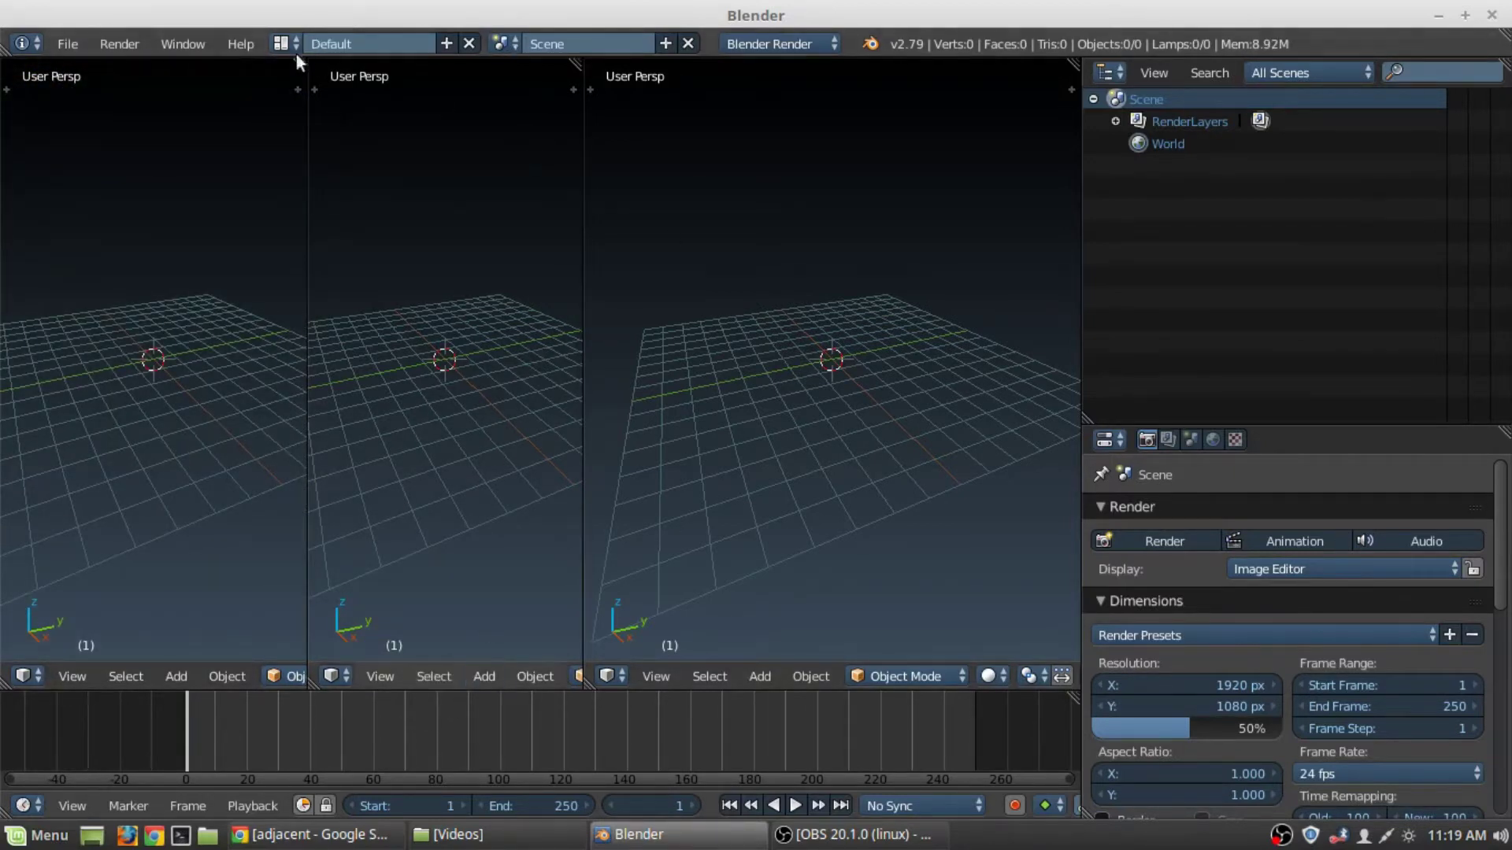
left_click_drag(295, 63, 447, 63)
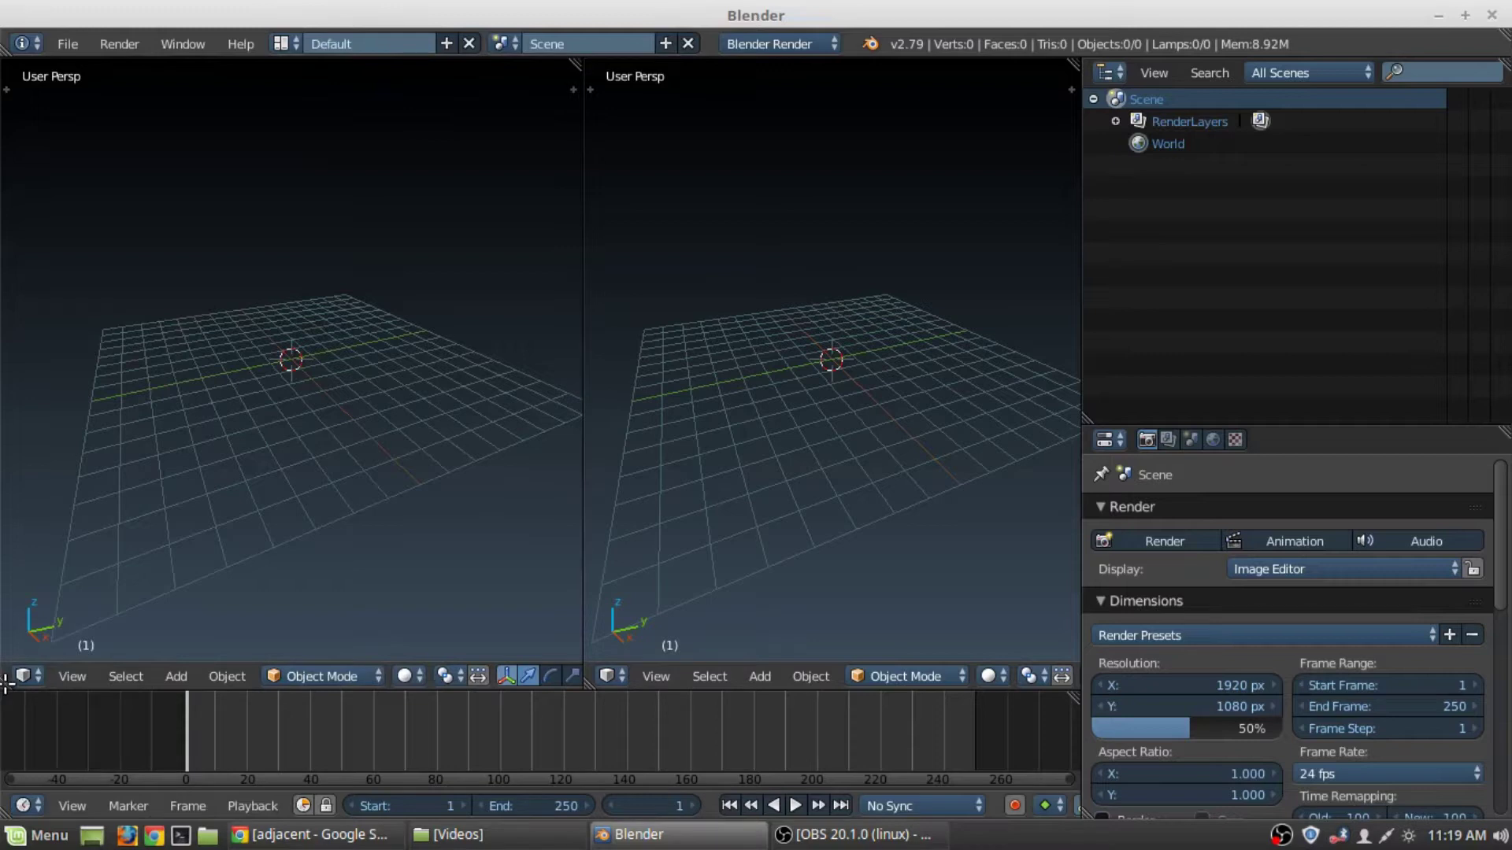
Split both 3D Views horizontally to make four areas, also splitting the lower-left one vertically and rejoining its halves
left_click_drag(7, 676, 169, 319)
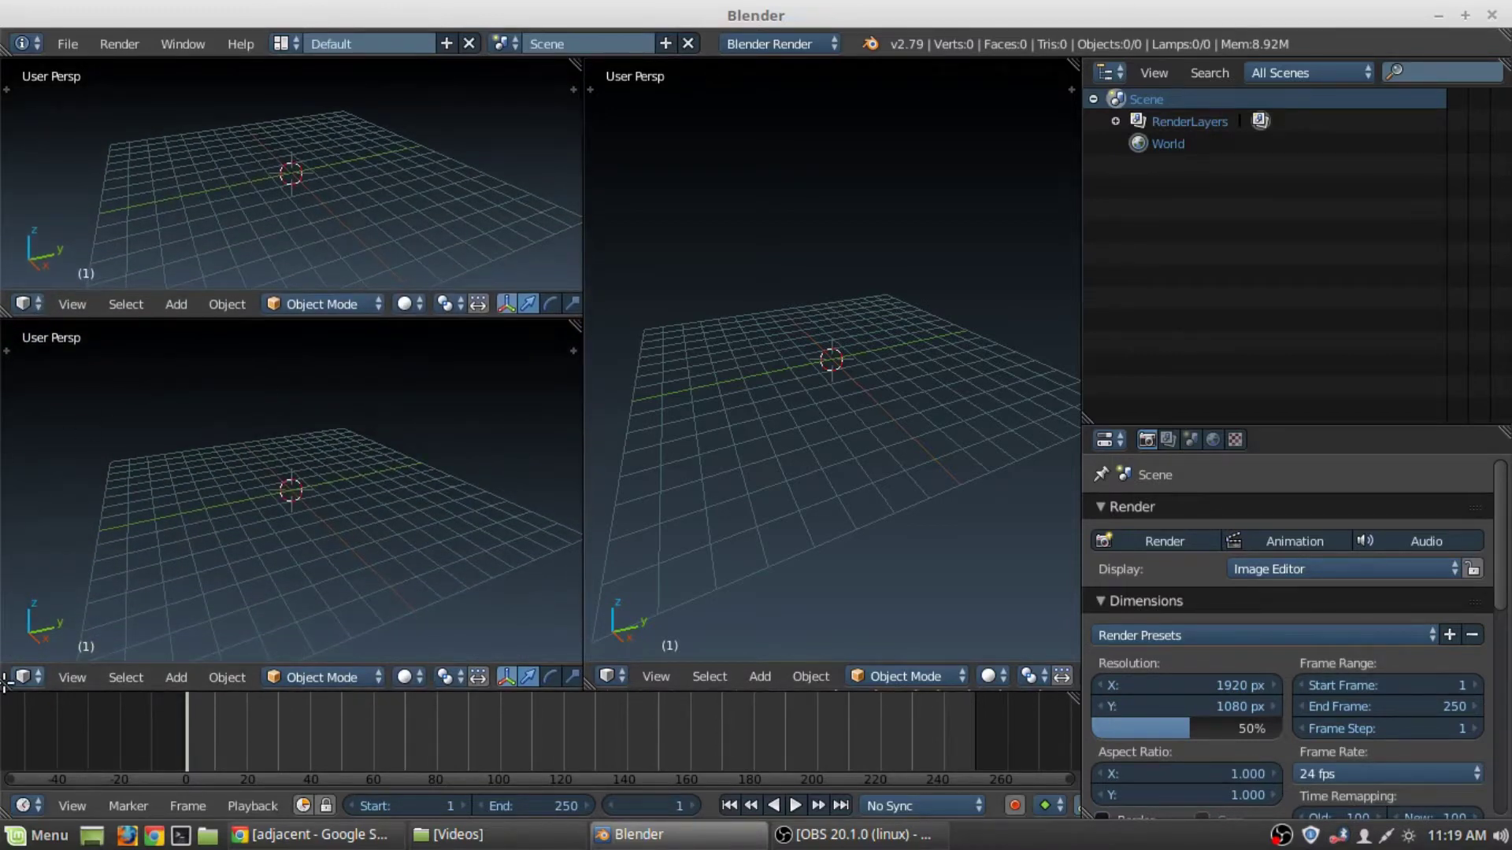
left_click_drag(6, 679, 352, 634)
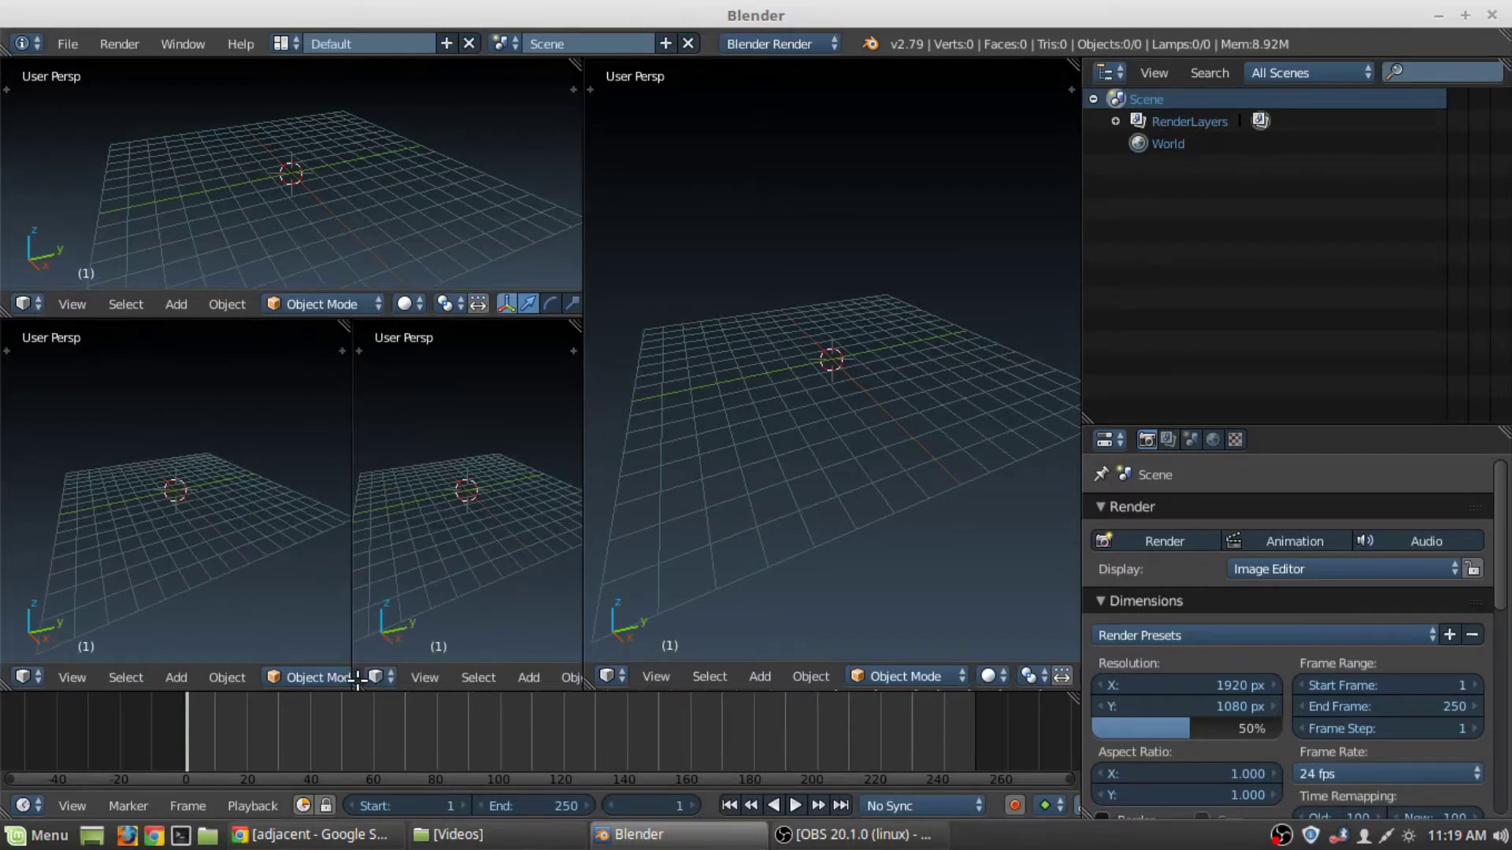
left_click_drag(180, 654, 181, 653)
left_click_drag(586, 687, 621, 266)
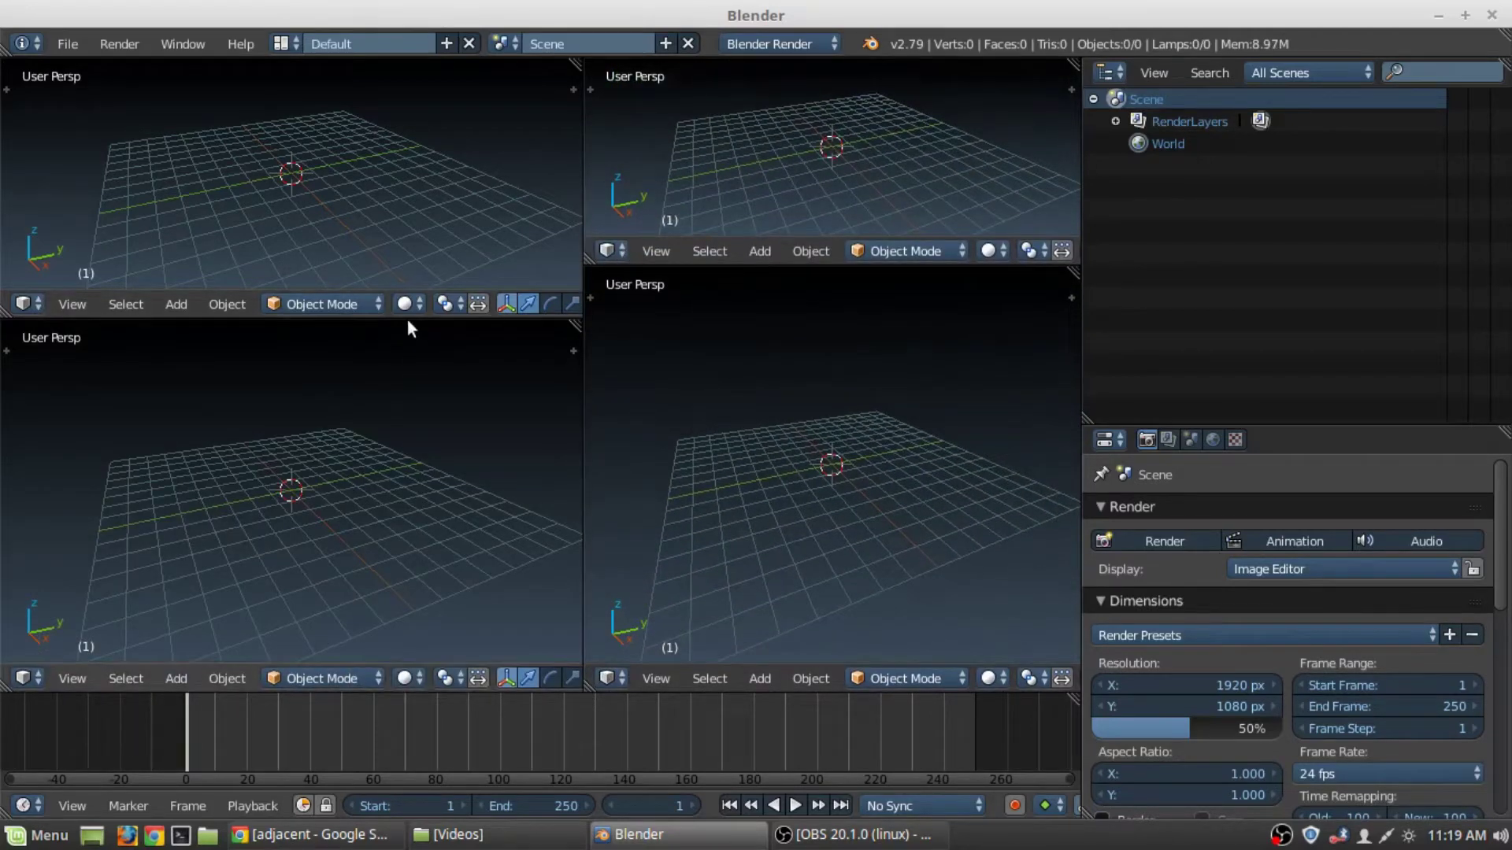
Move the horizontal borders between the stacked 3D Views until the borders of both columns line up
left_click_drag(407, 319, 408, 382)
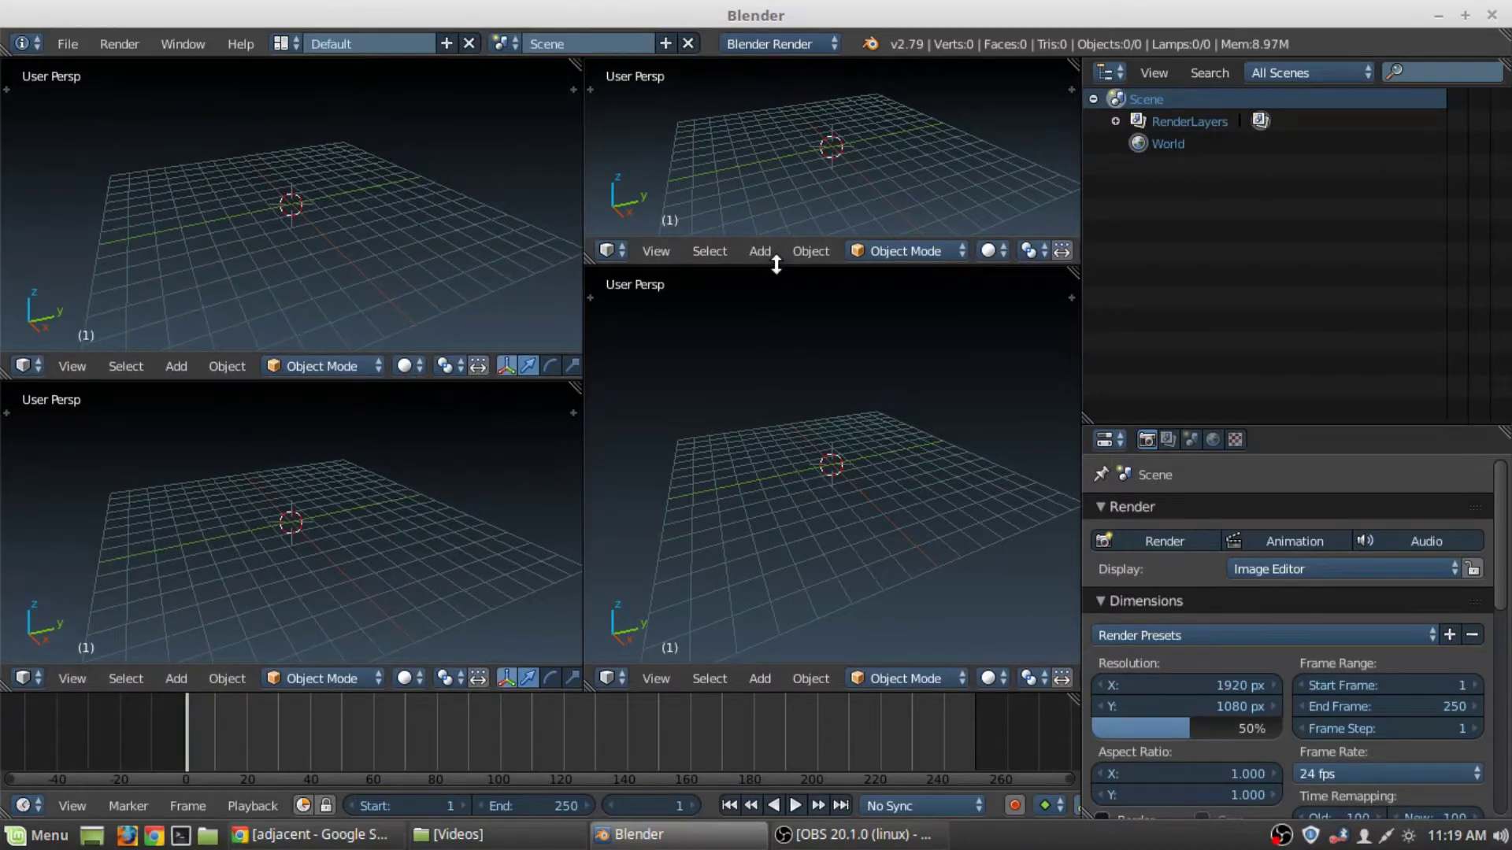
left_click_drag(776, 265, 756, 344)
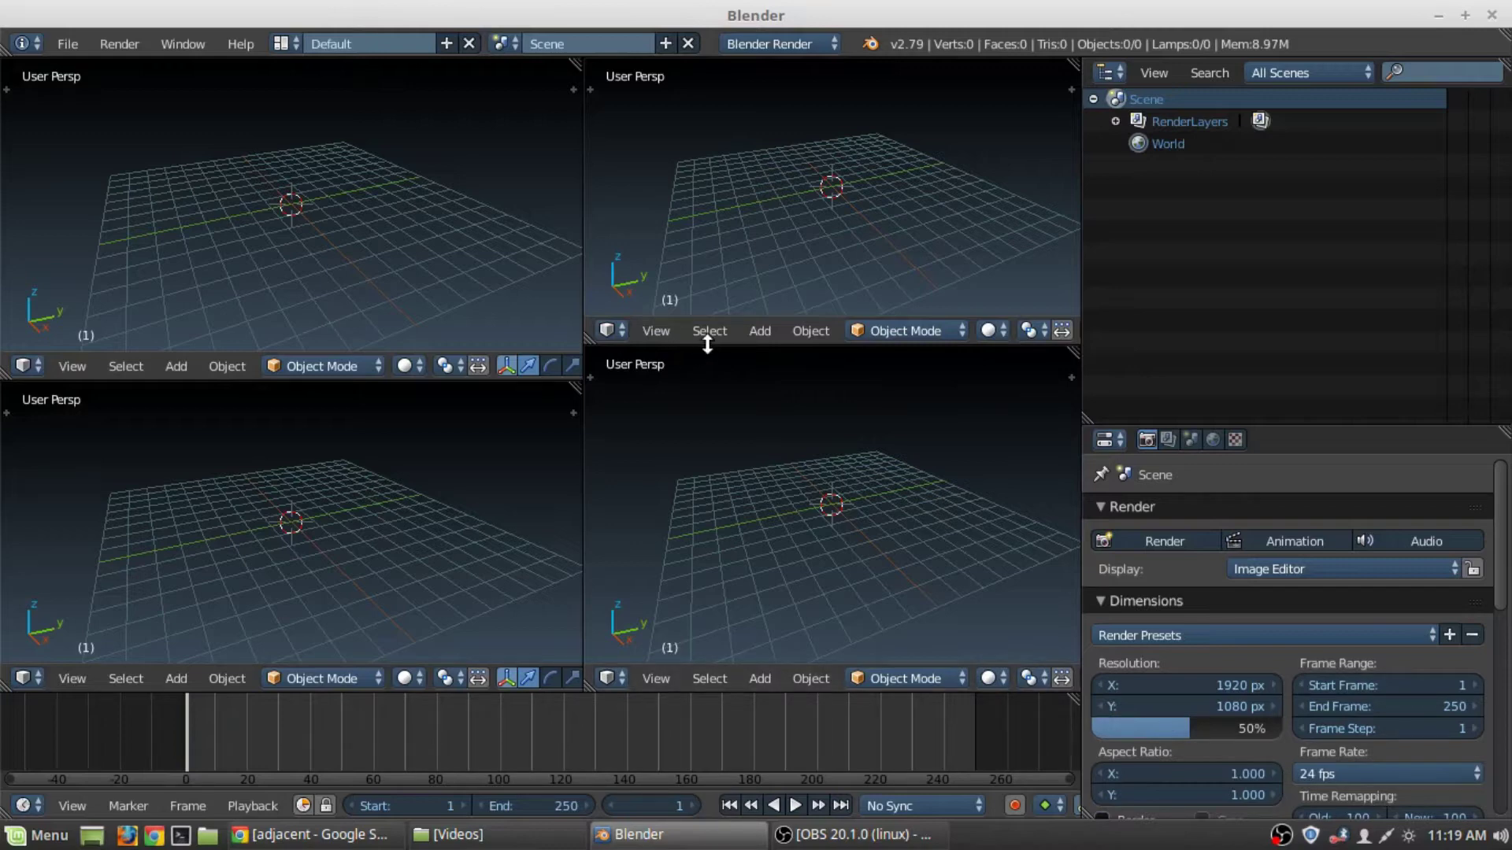
left_click_drag(707, 344, 702, 371)
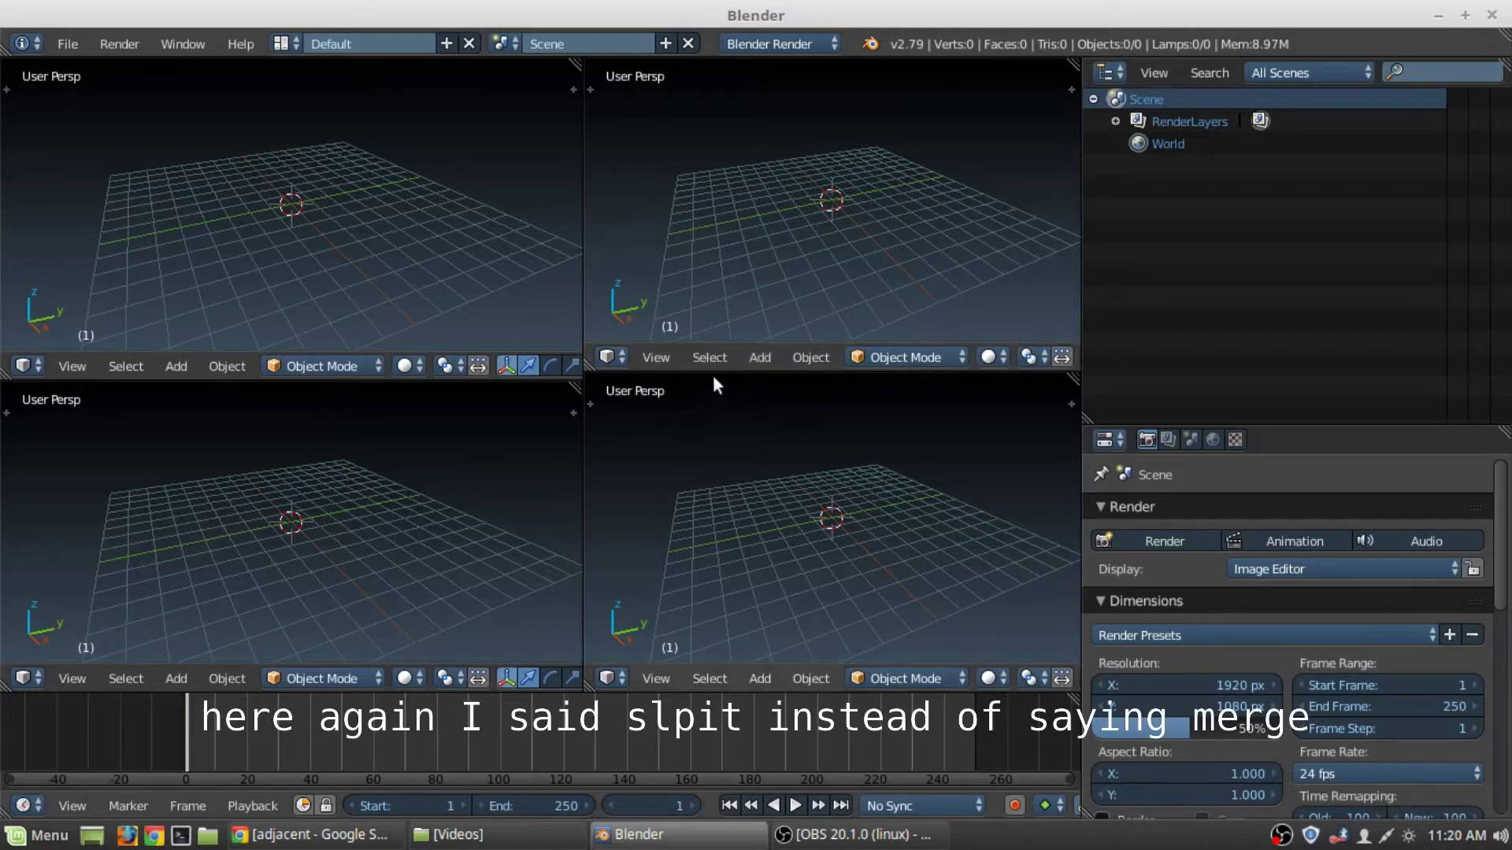
left_click_drag(712, 373, 715, 323)
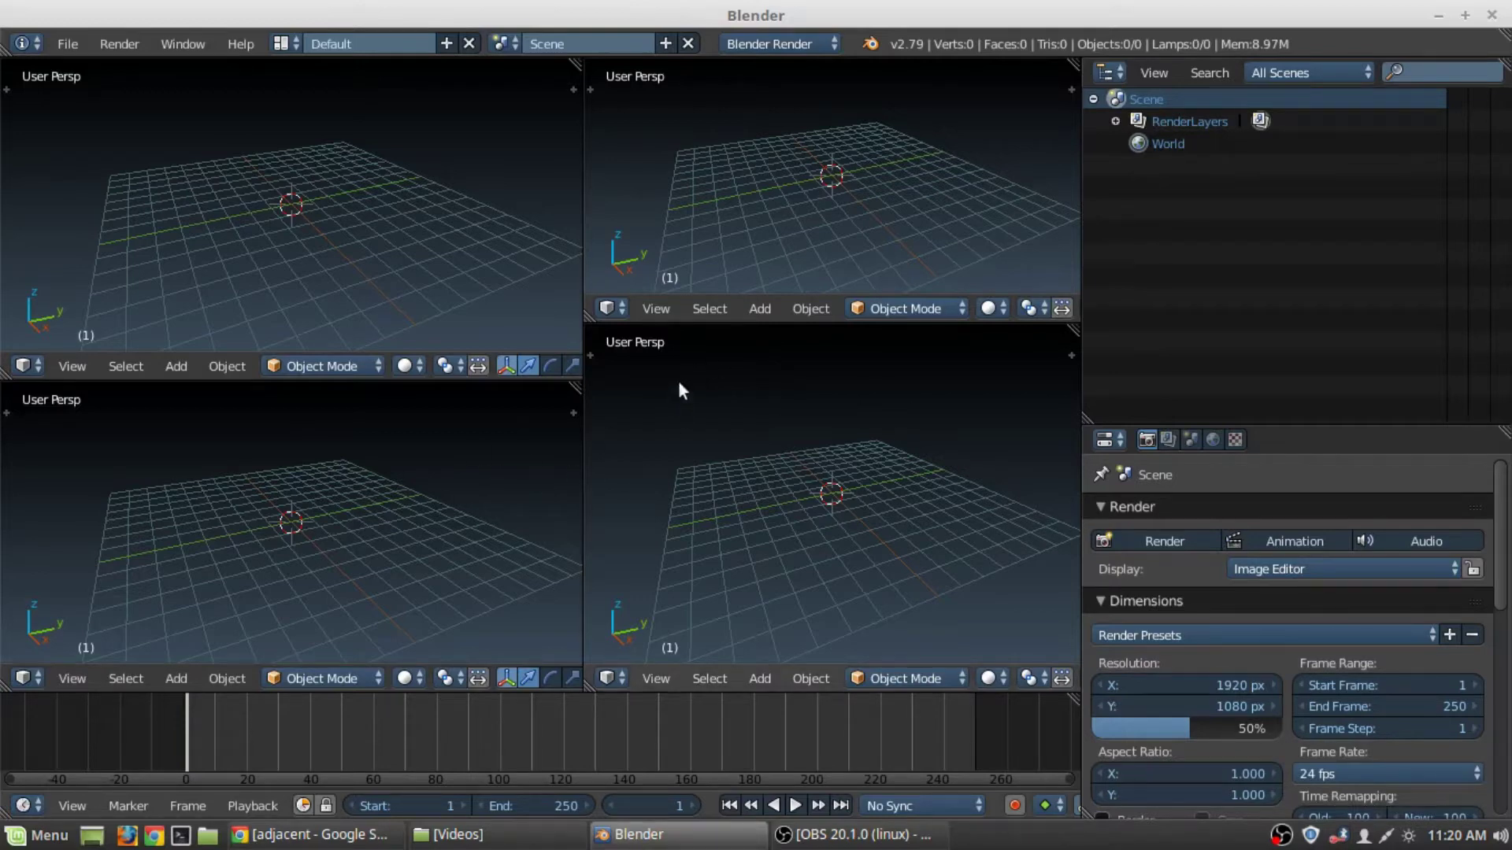
left_click_drag(715, 322, 717, 365)
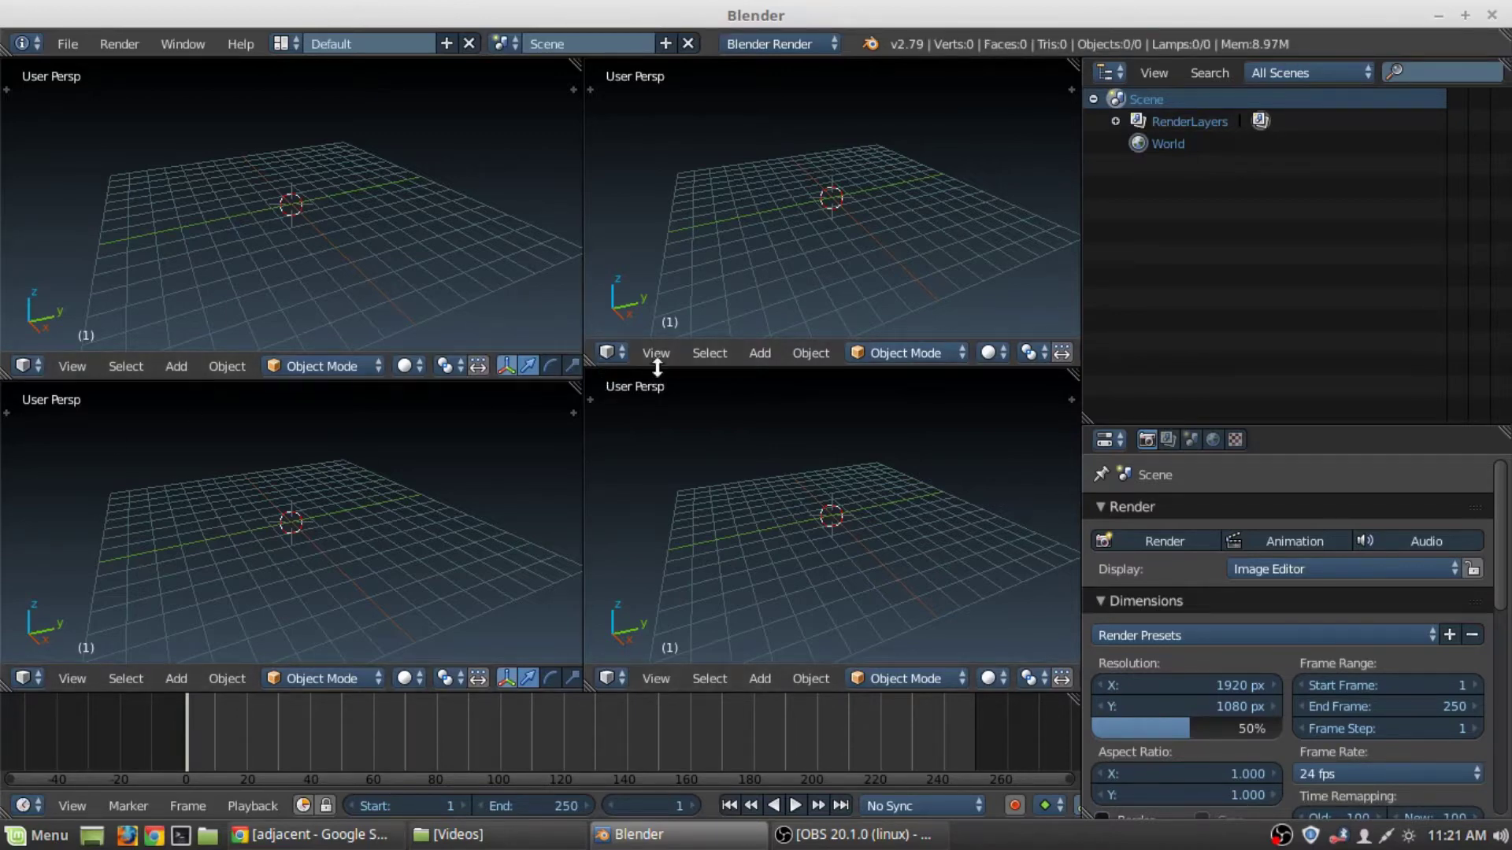
left_click_drag(657, 367, 666, 380)
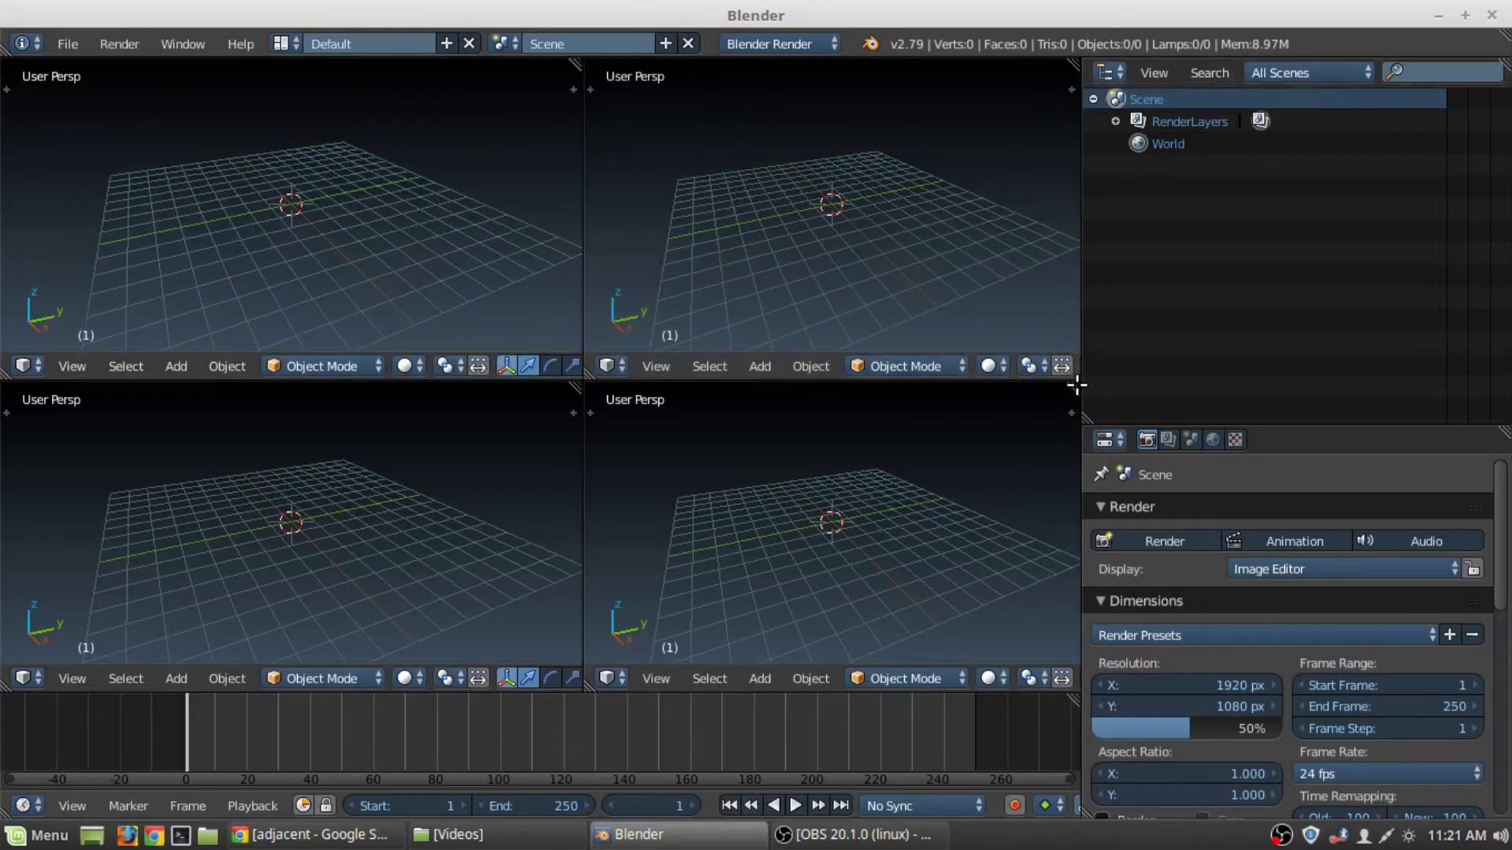
Join the four 3D View areas back into one single 3D View
left_click_drag(1076, 386, 1064, 313)
key("Escape")
left_click_drag(588, 373, 577, 151)
left_click_drag(567, 70, 671, 68)
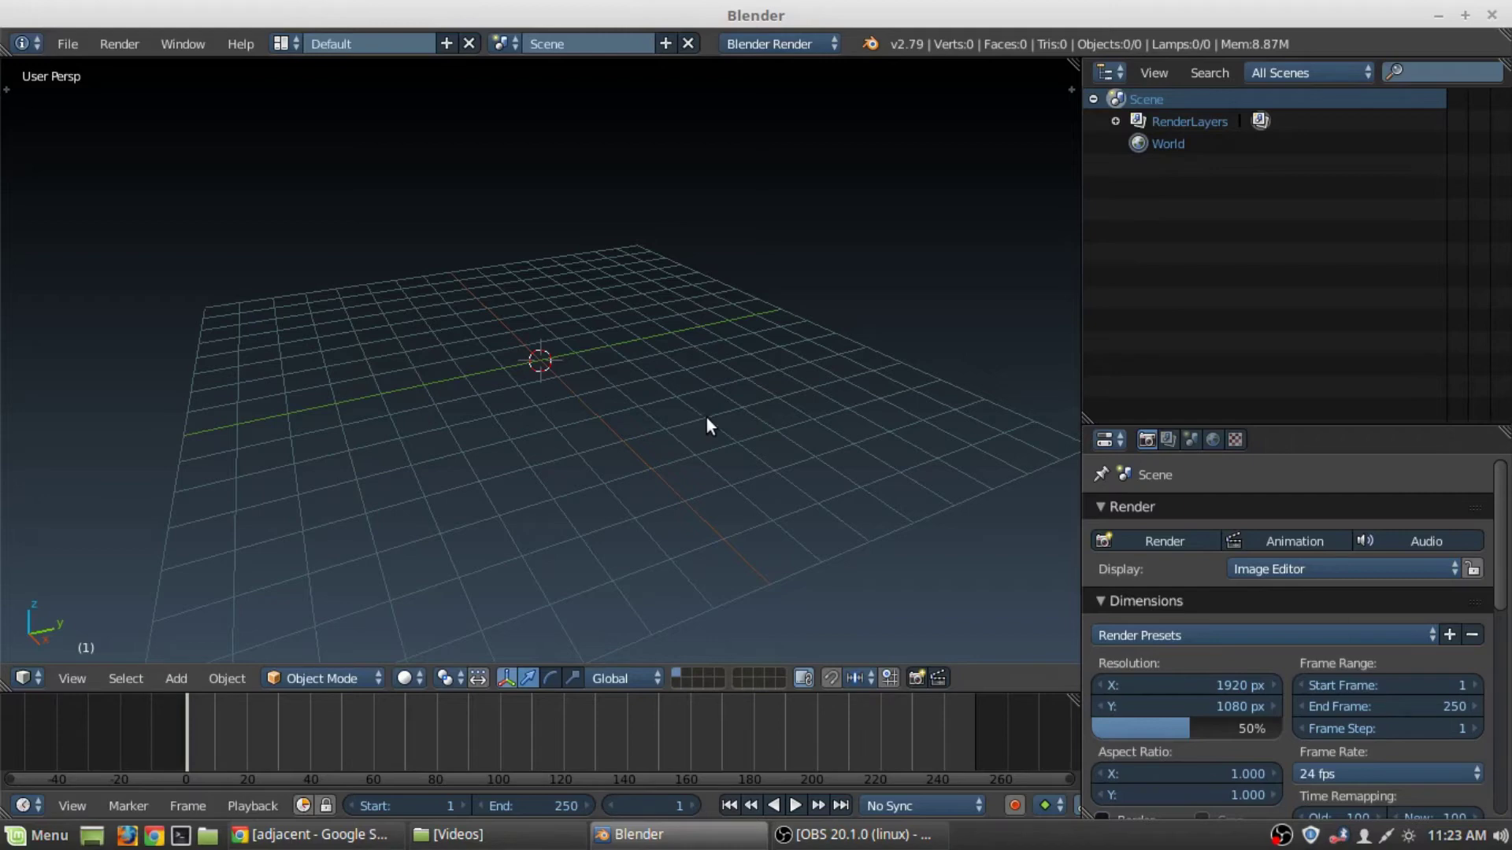
Show the 3D View's Tool Shelf and Properties region, and flip its header to the top and back to the bottom
key("t")
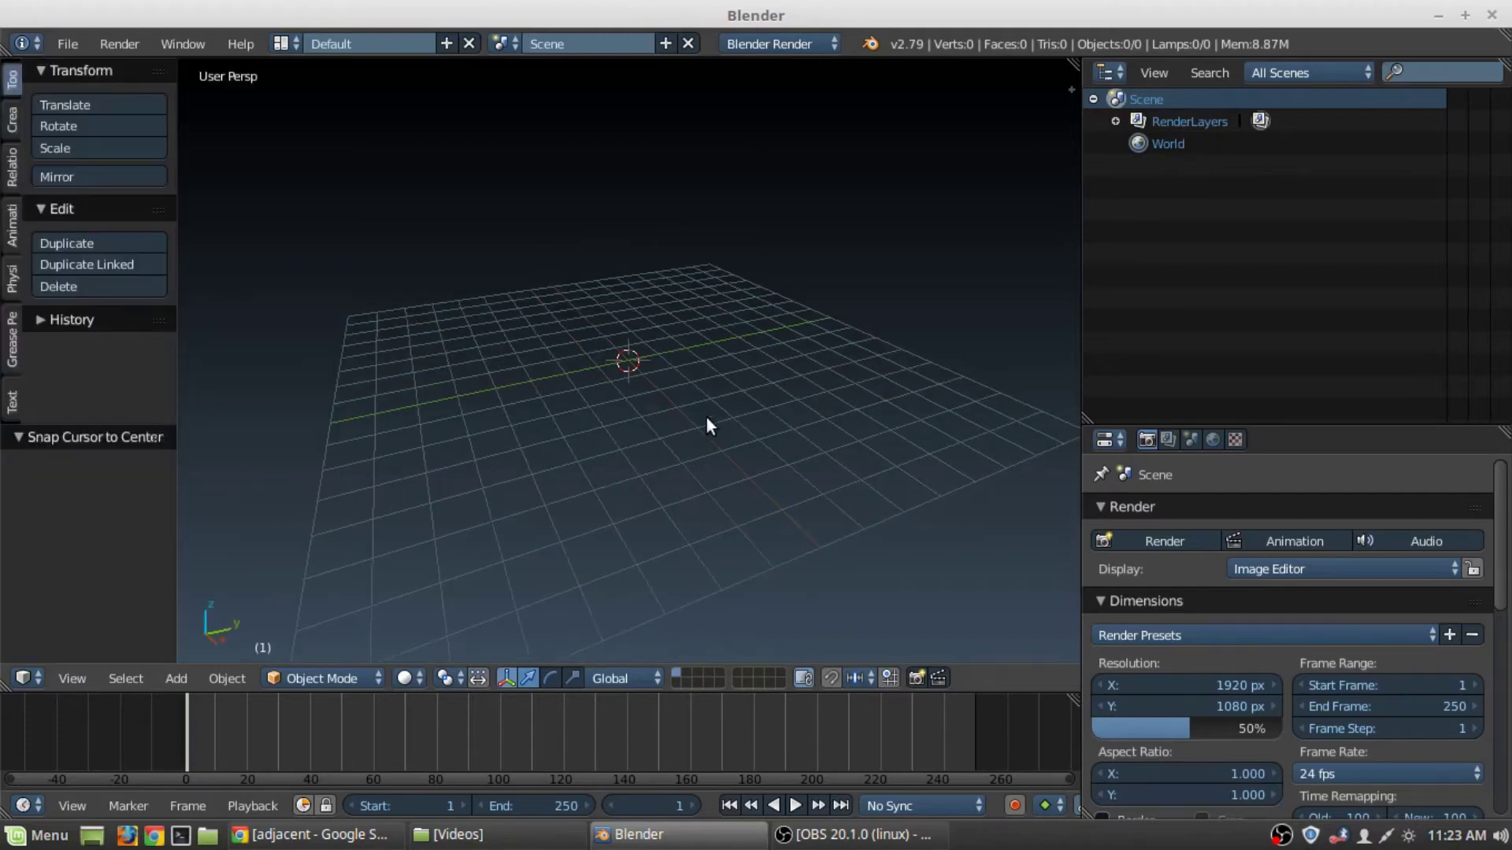
key("n")
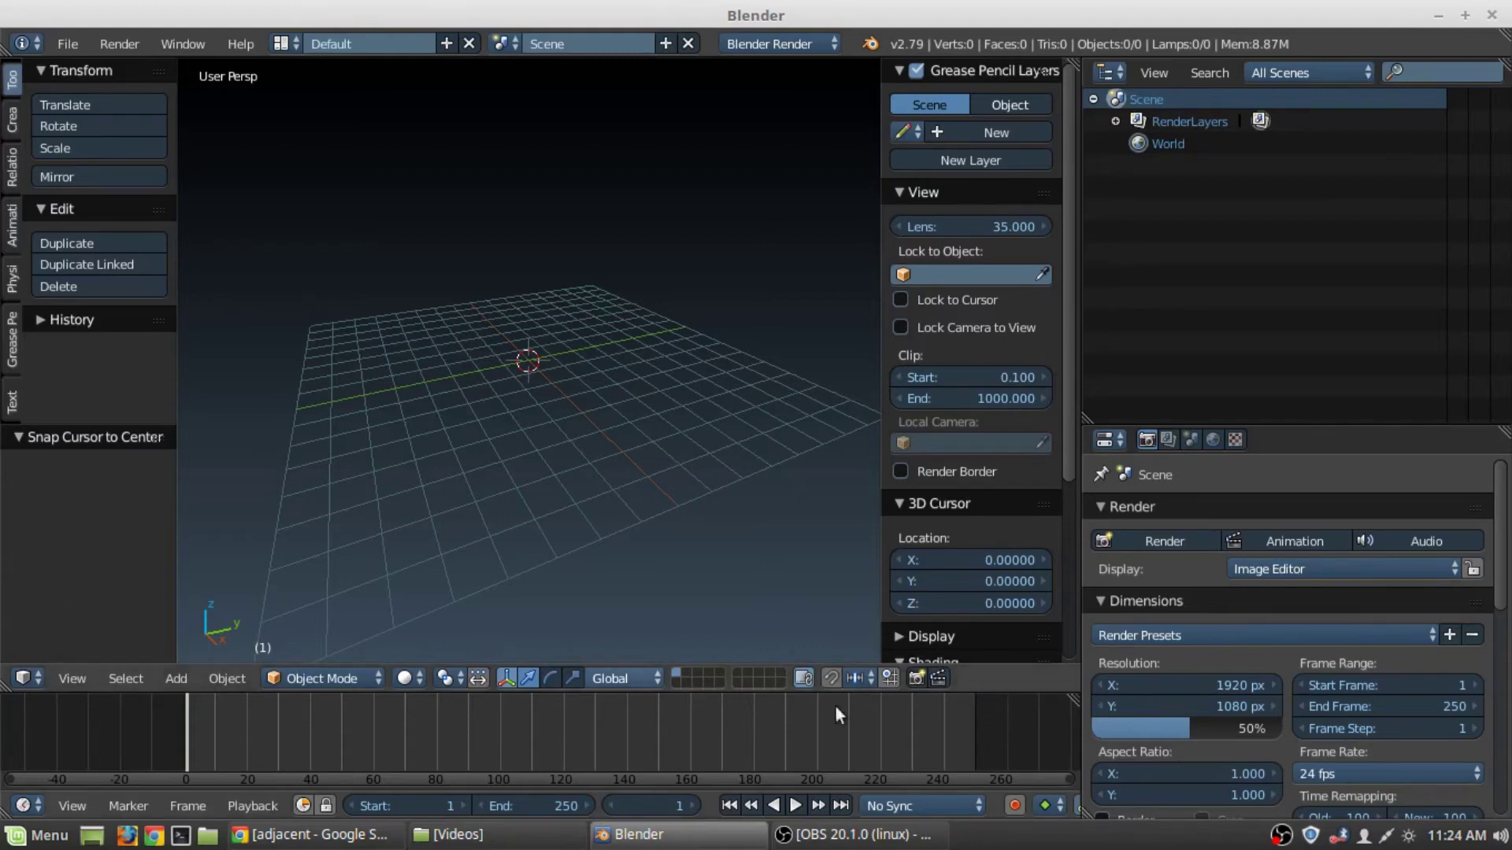
right_click(976, 677)
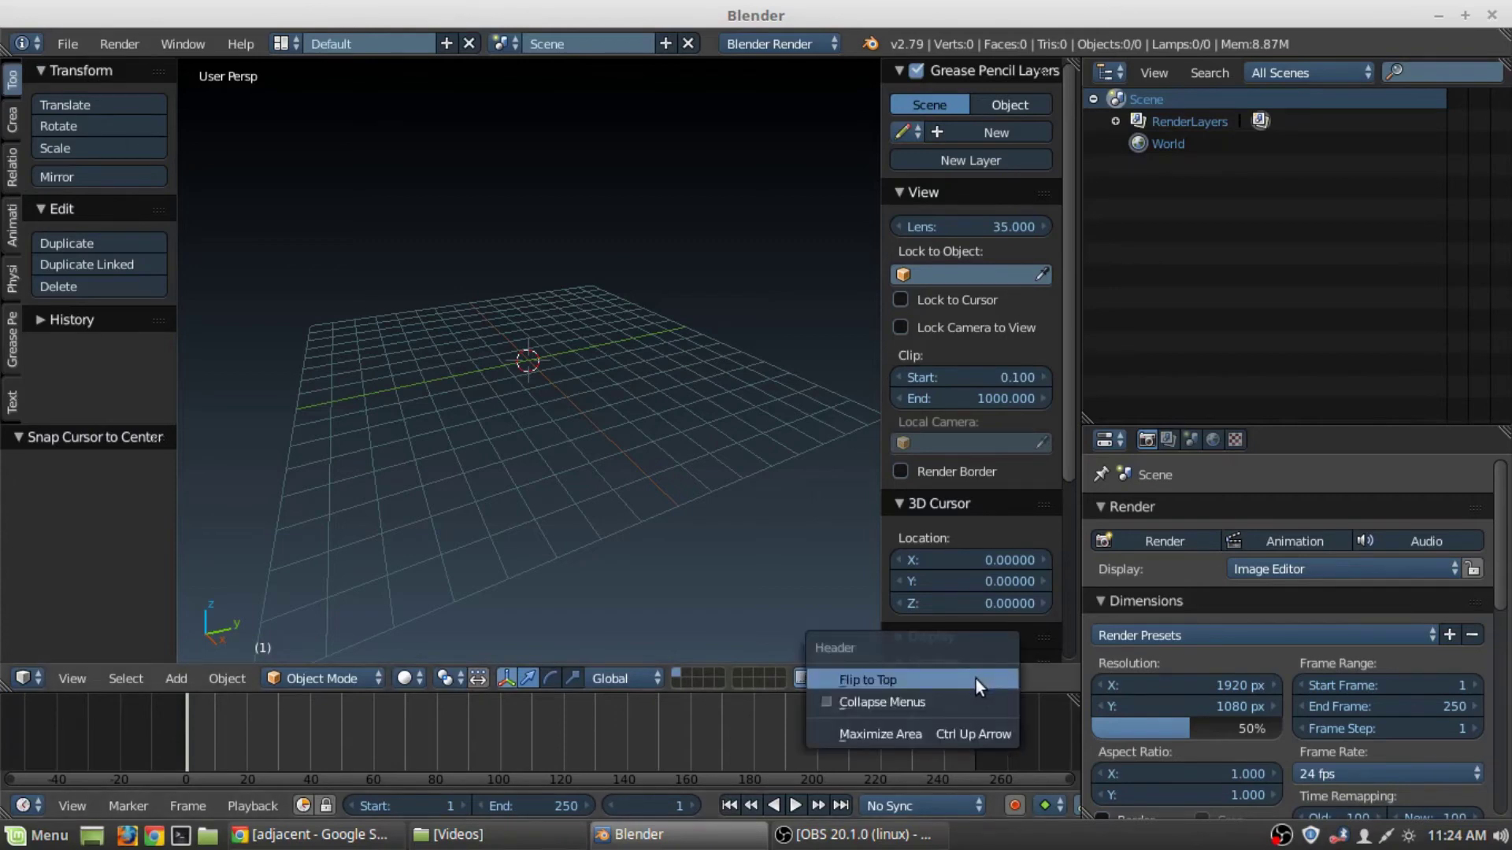
left_click(975, 678)
right_click(1012, 79)
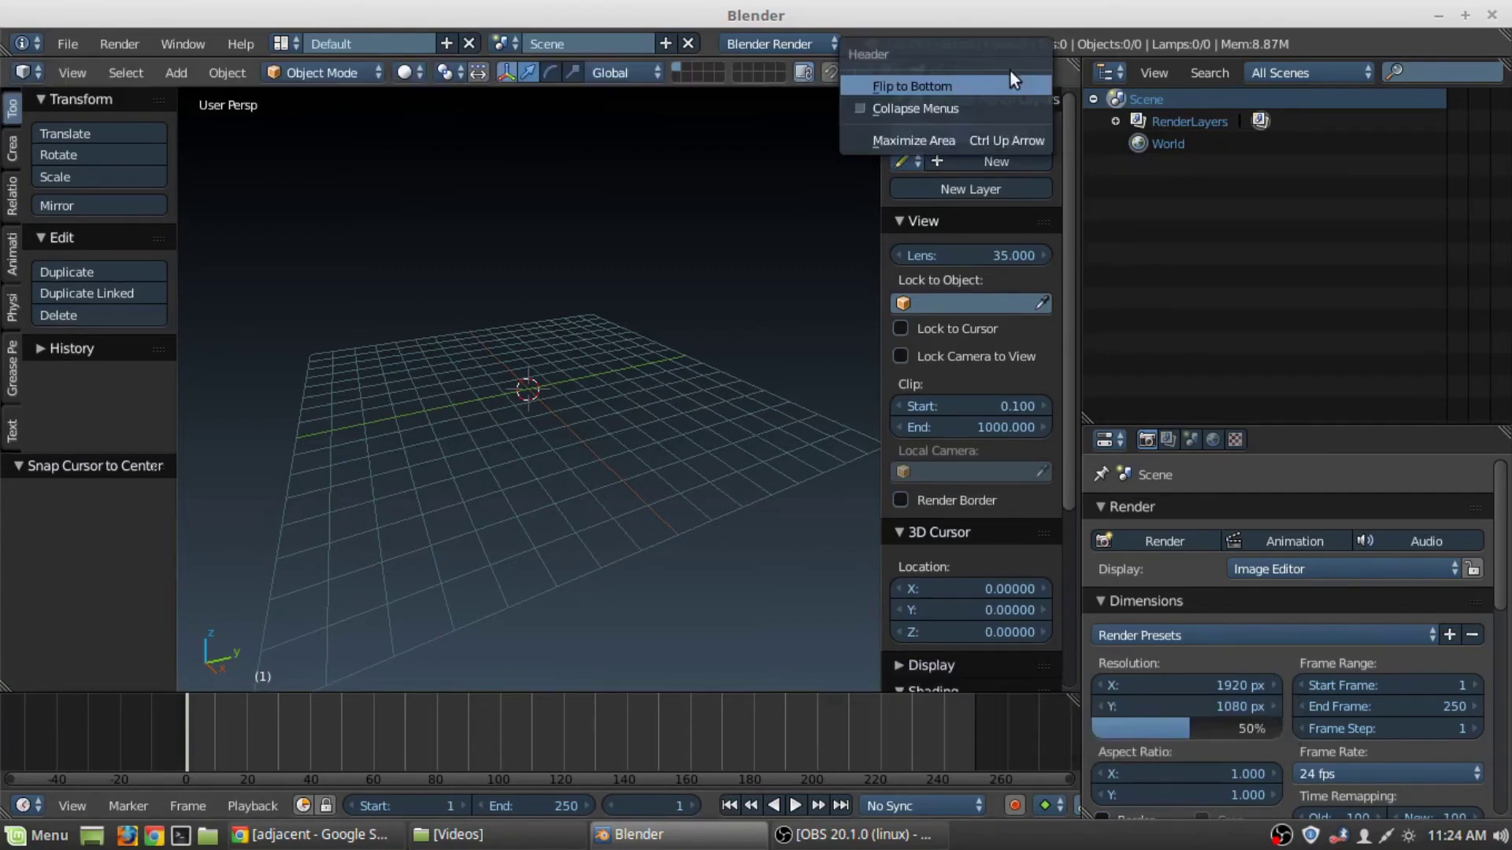
left_click(1006, 84)
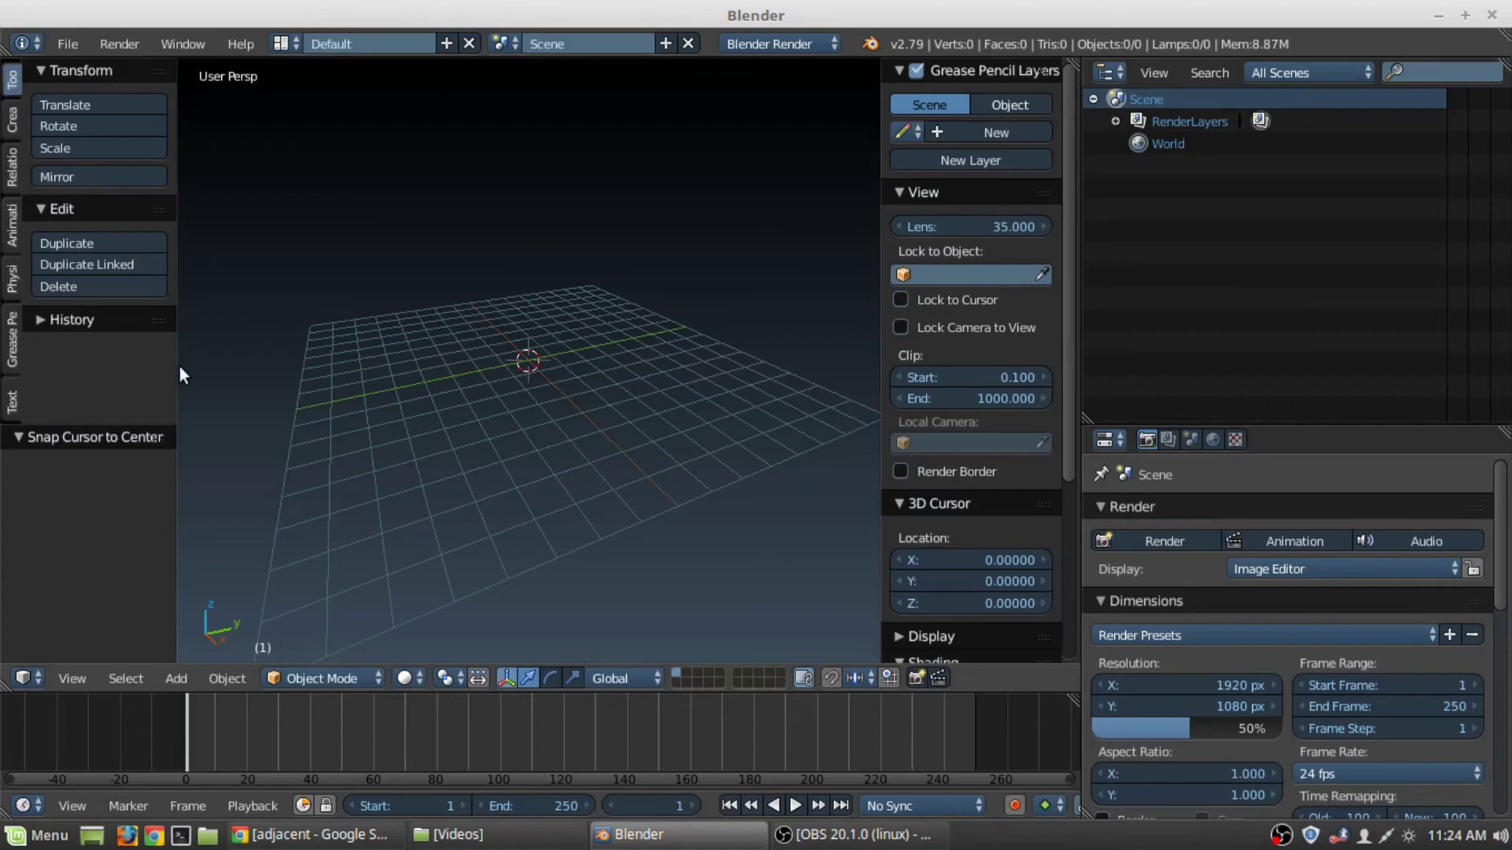
Widen the Tool Shelf and Properties region, and collapse the Grease Pencil Layers, View, 3D Cursor and Shading panels
left_click_drag(174, 360, 253, 344)
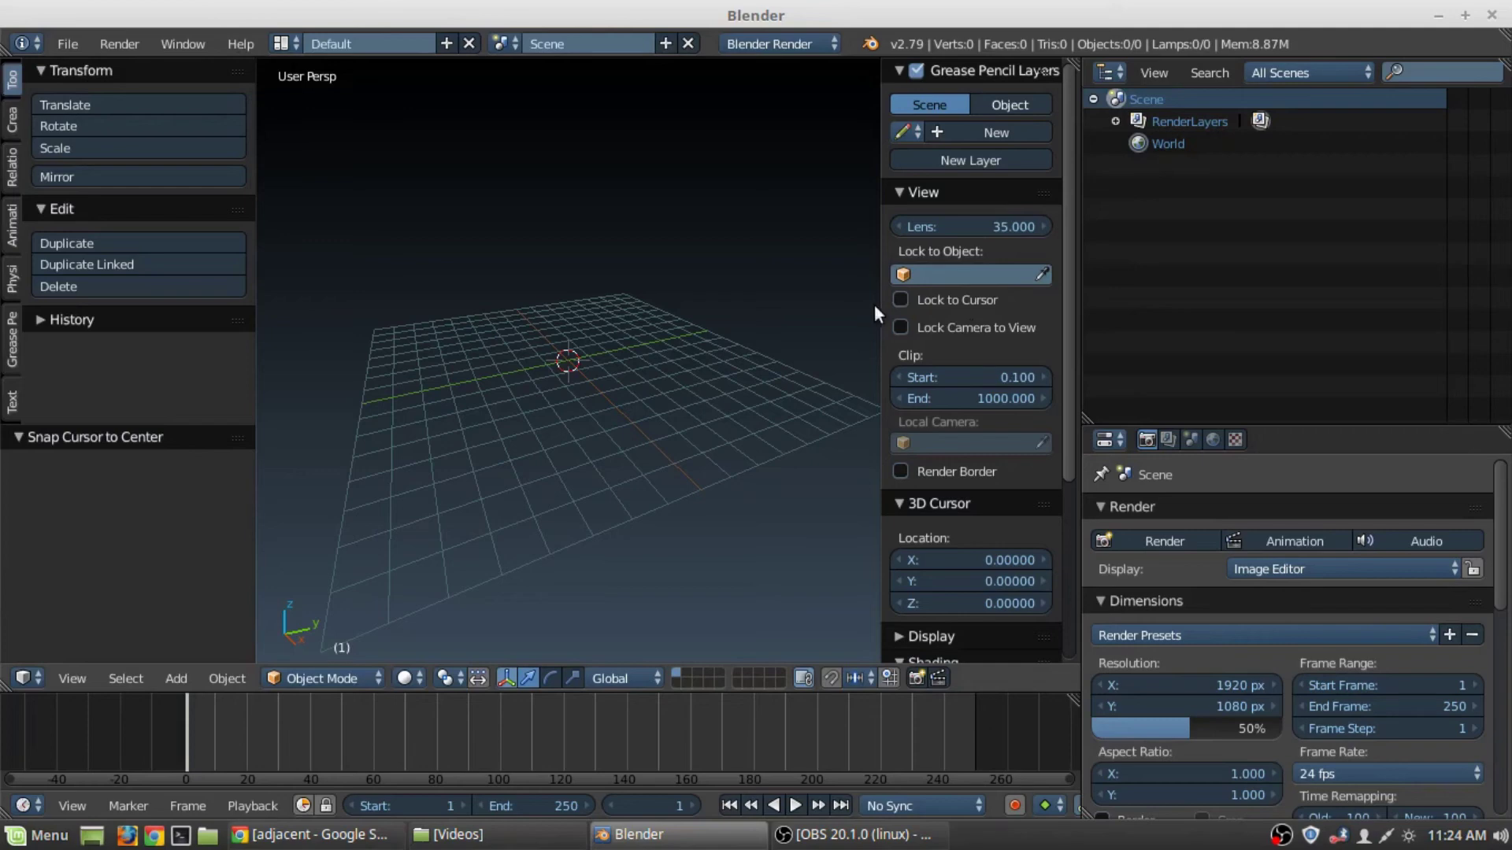
left_click_drag(880, 306, 831, 307)
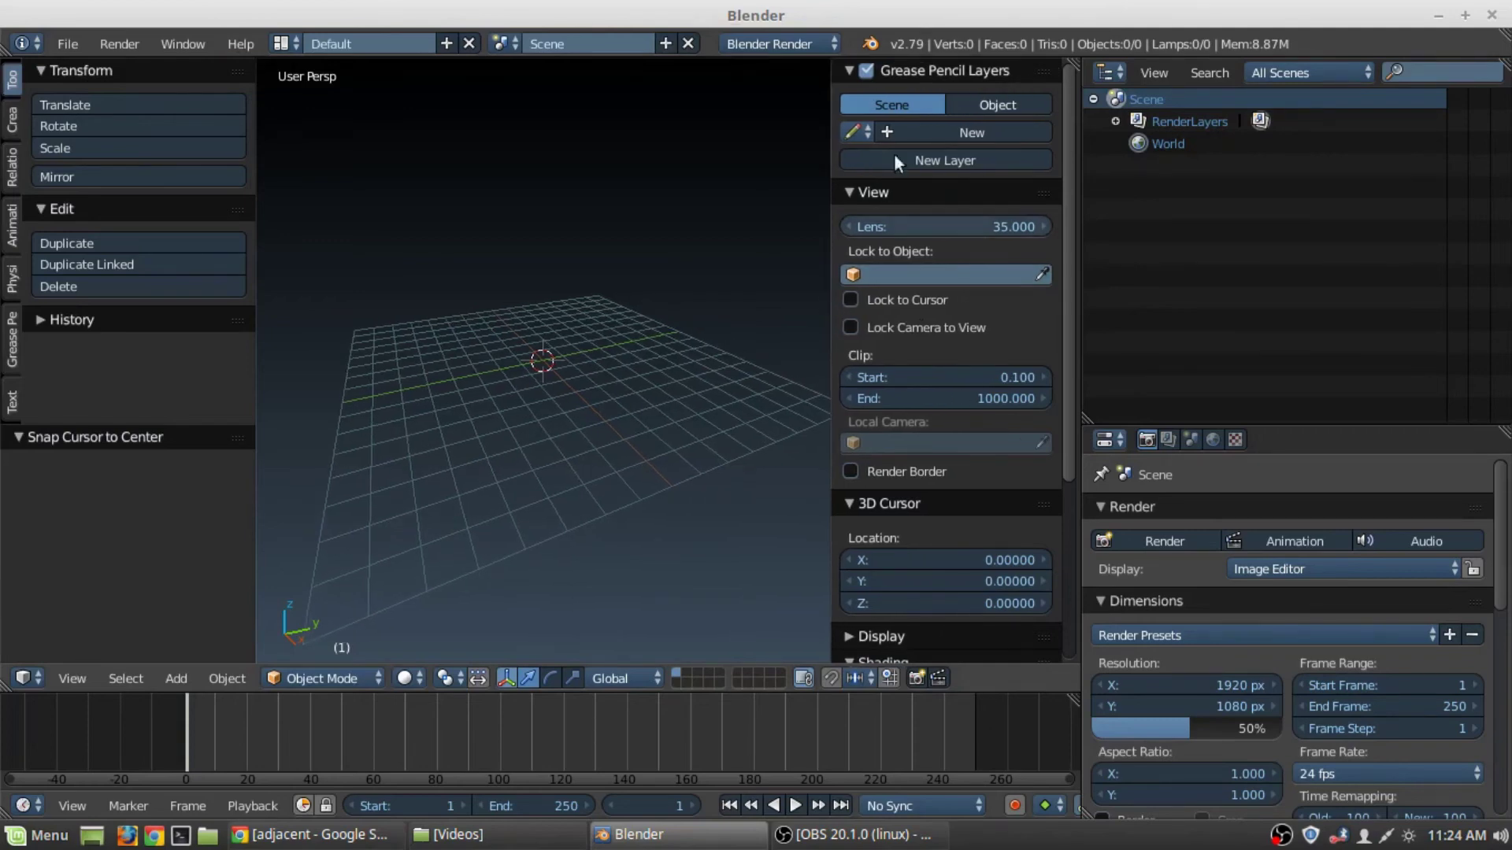
left_click(852, 69)
left_click(851, 93)
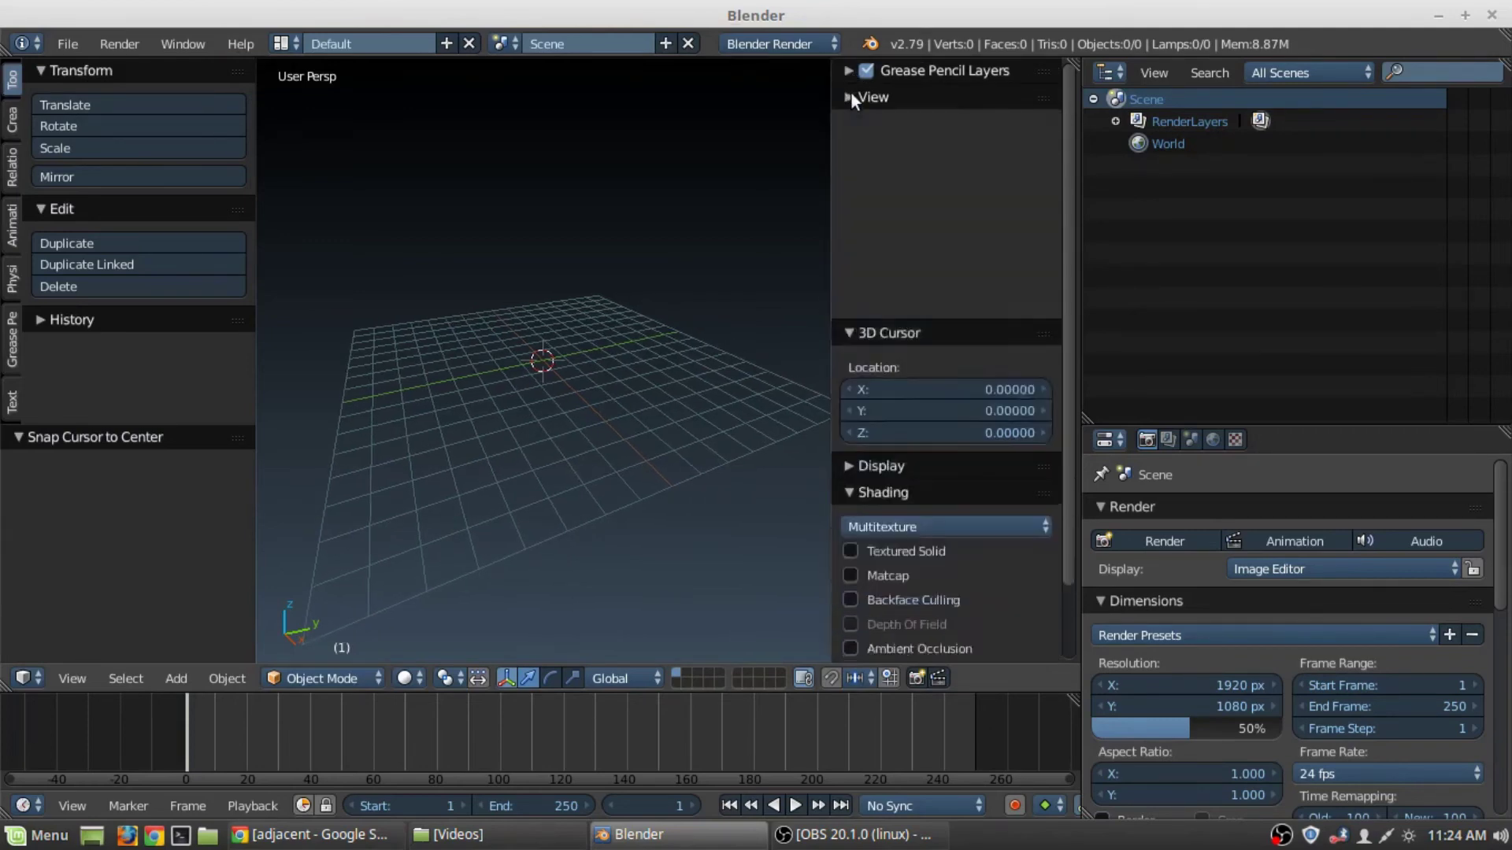
left_click(850, 124)
left_click(848, 174)
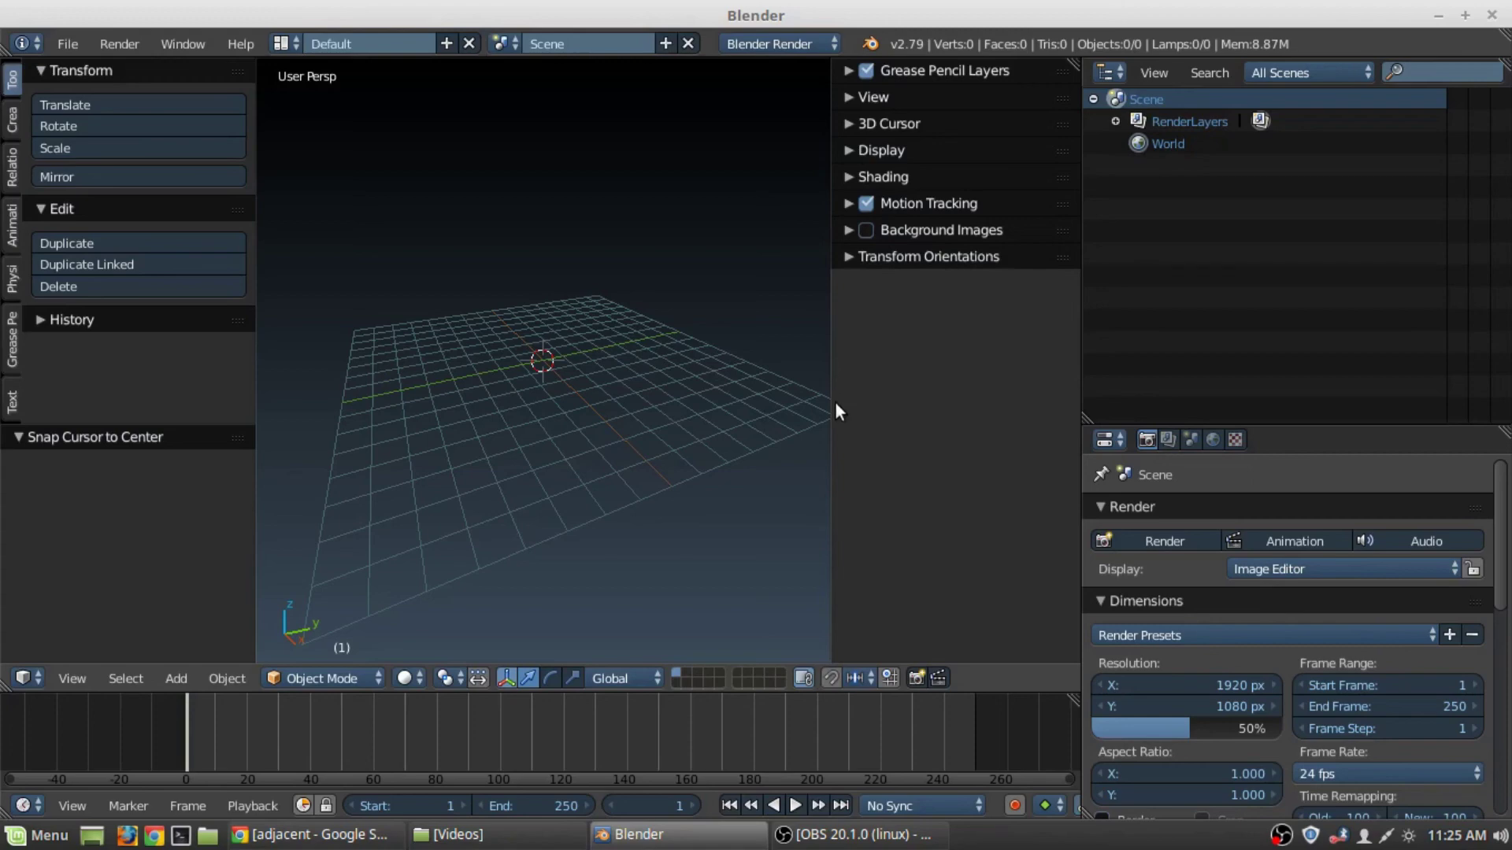
Hide the 3D View's Tool Shelf and Properties region, and slightly reduce the Timeline's height
key("t")
key("n")
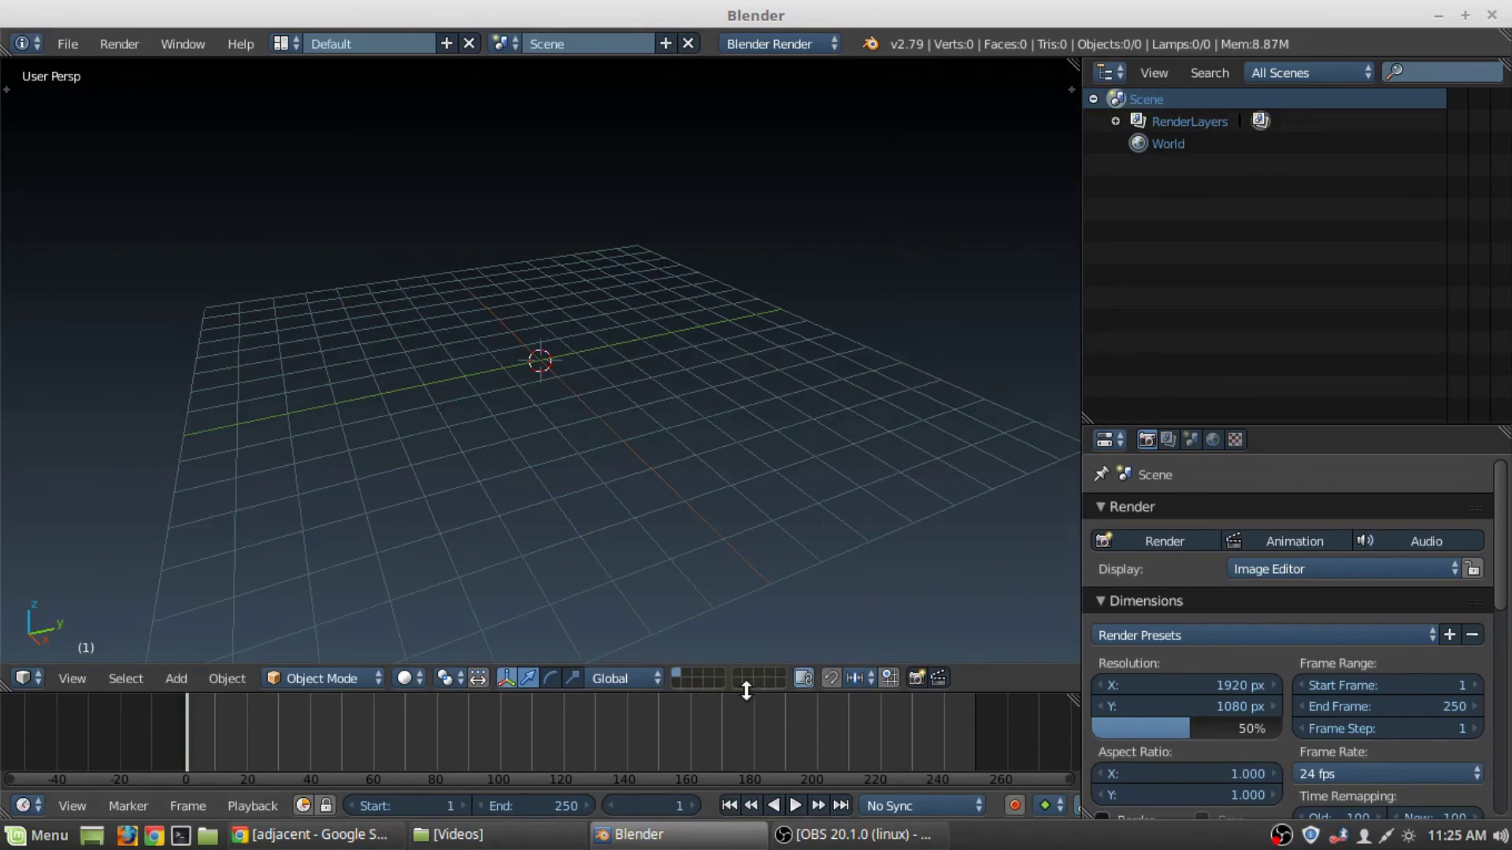
mouse_move(747, 691)
left_mouse_down()
mouse_move(737, 725)
mouse_move(731, 703)
left_mouse_up()
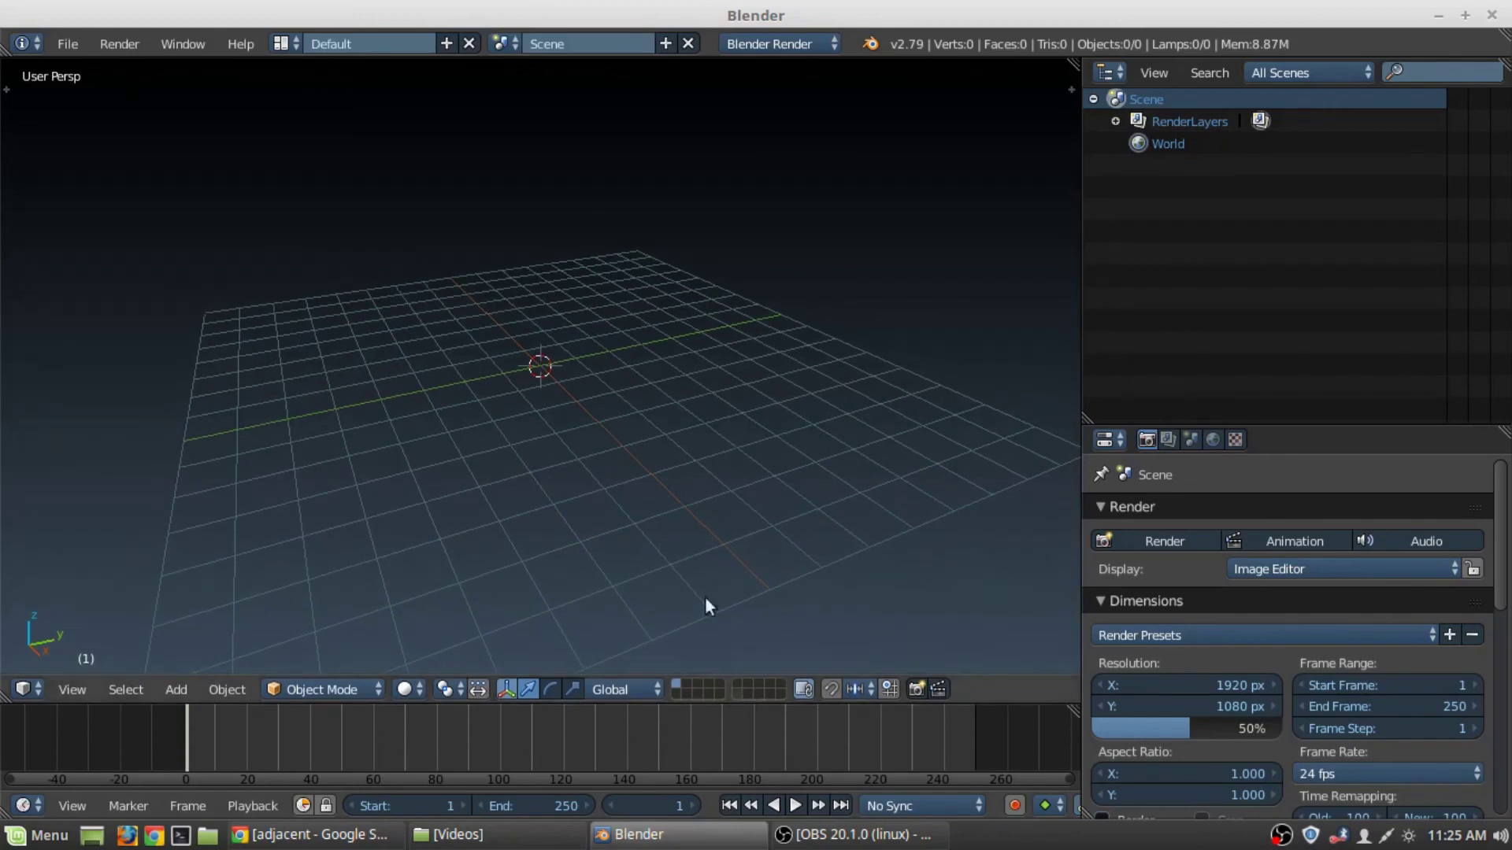